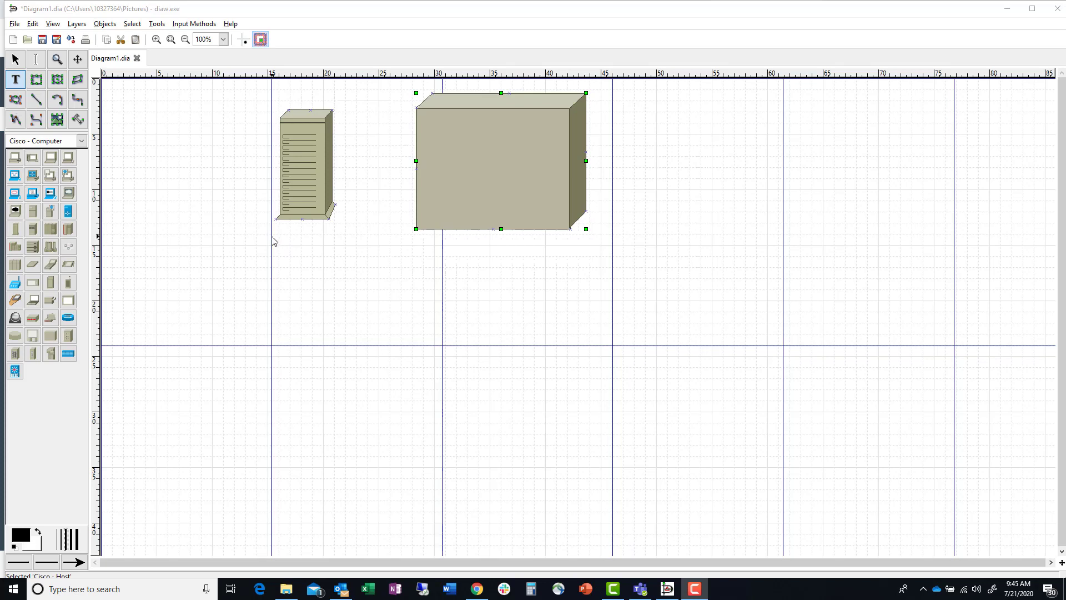
Label the tower "Host 1" and the large box "Host 2" with text placed beneath each shape
left_click(250, 227)
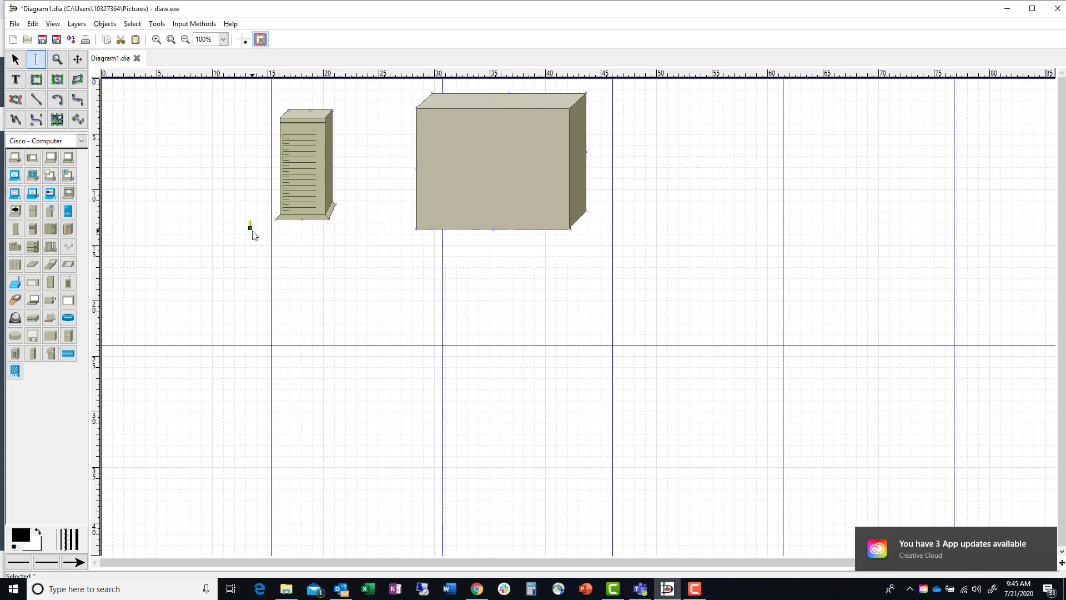
type("Host 1")
left_click(11, 82)
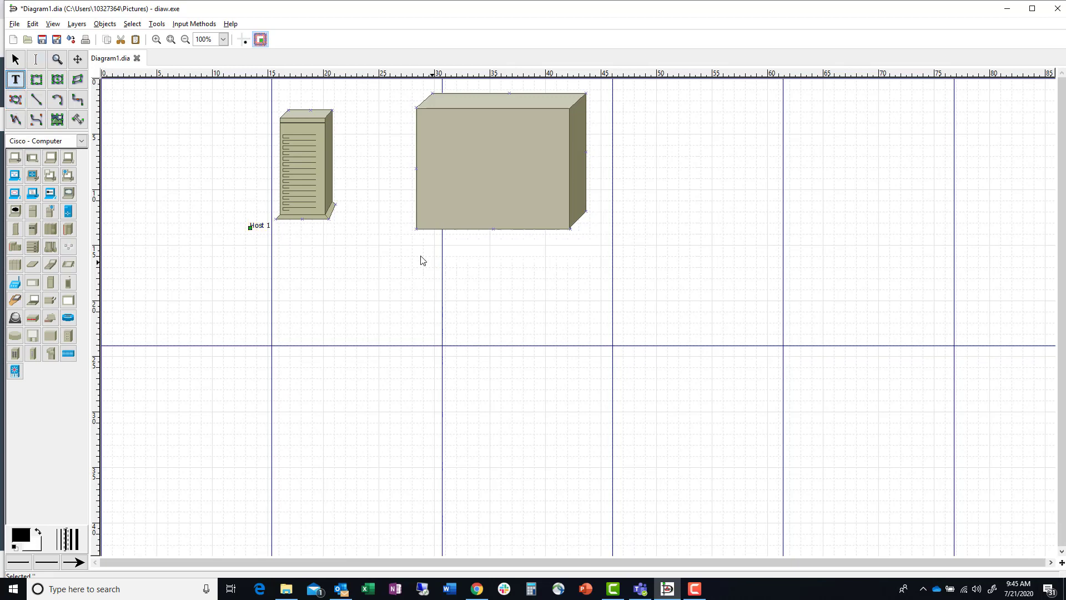
left_click(466, 242)
type("Host 2")
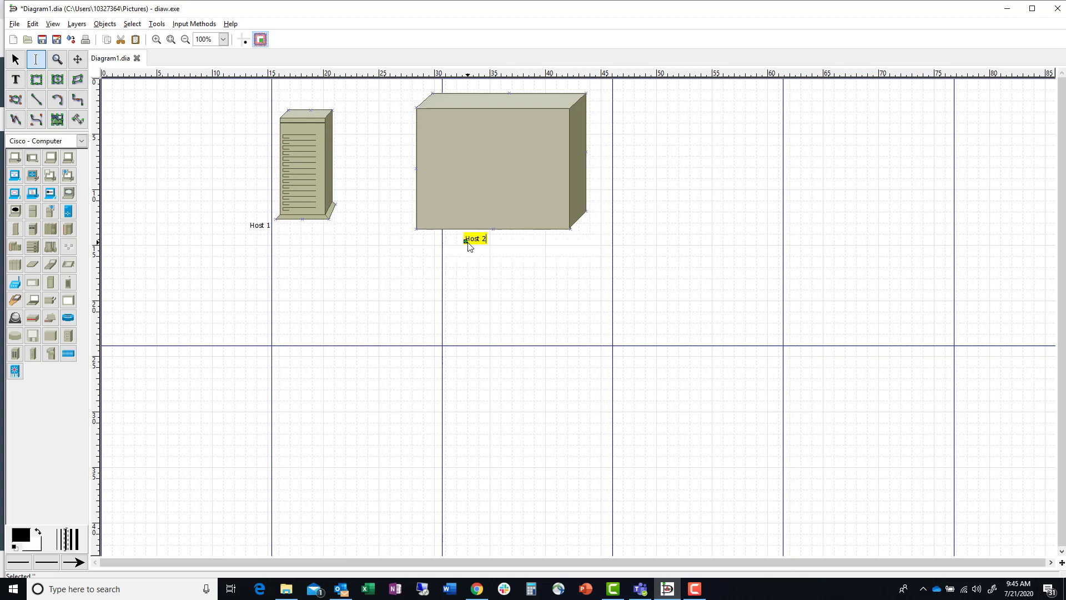
left_click(373, 276)
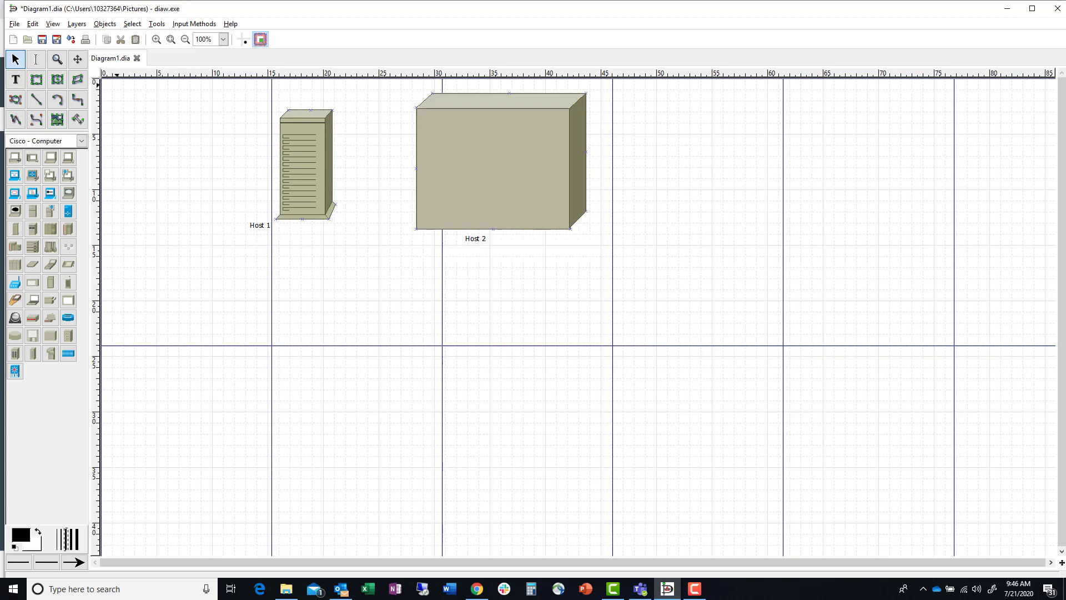
Start a specification note below the Host 1 label with the line "CPU=1x20 core"
left_click(16, 81)
left_click(238, 241)
type("CPU")
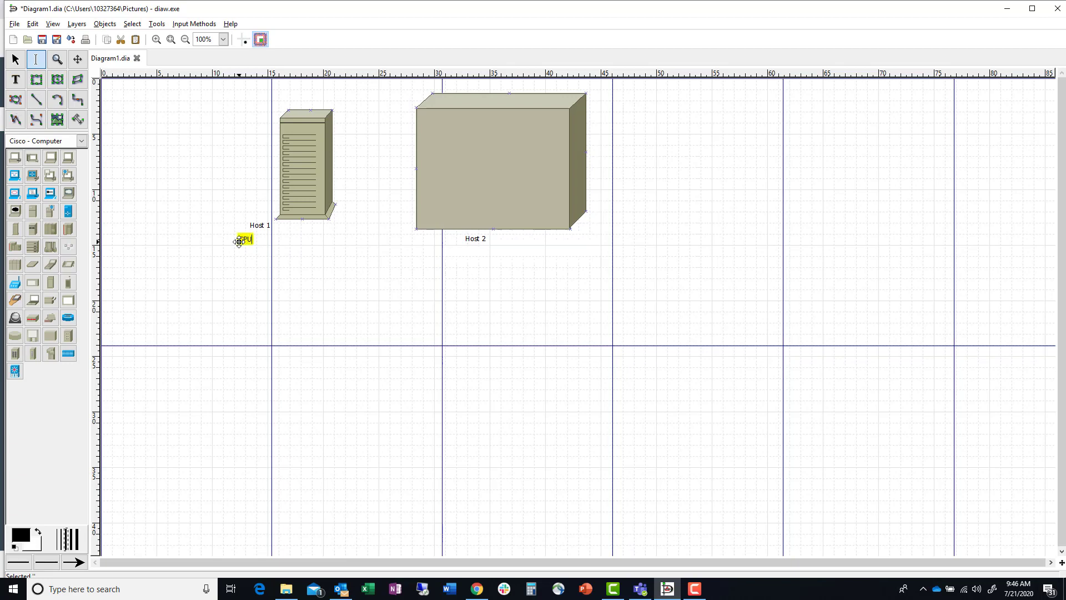
type("=1x20 core")
key("Return")
Add the line "RAM=156 GB" to the Host 1 specification note
type("RAM")
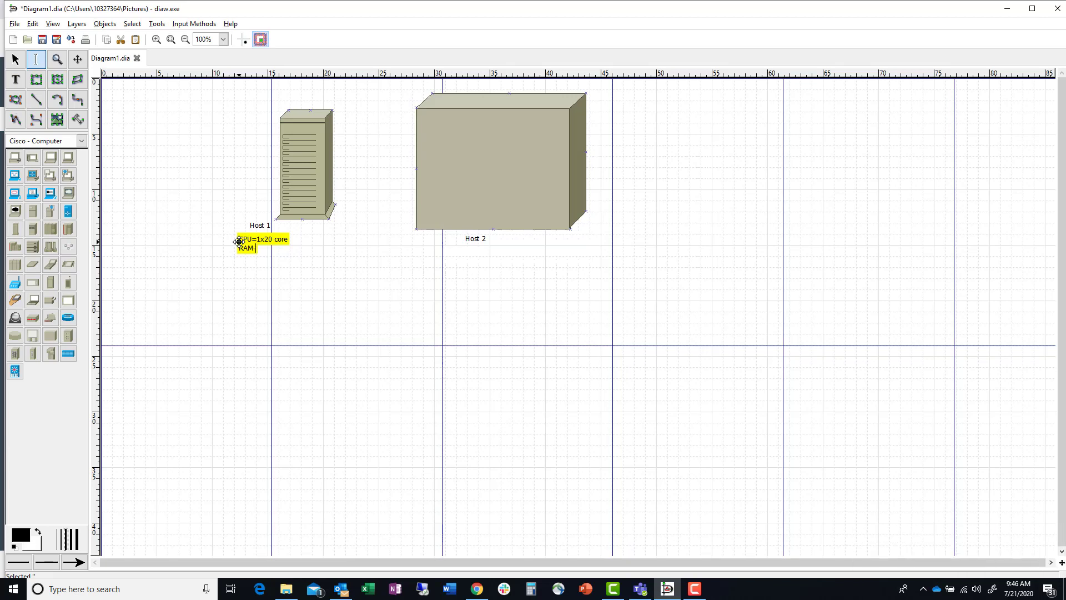
key("BackSpace")
type("=")
type("156 GB")
key("Return")
Finish the Host 1 specification note with the line "Storage=4 baysx4 TB=16 TB"
type("Storage=")
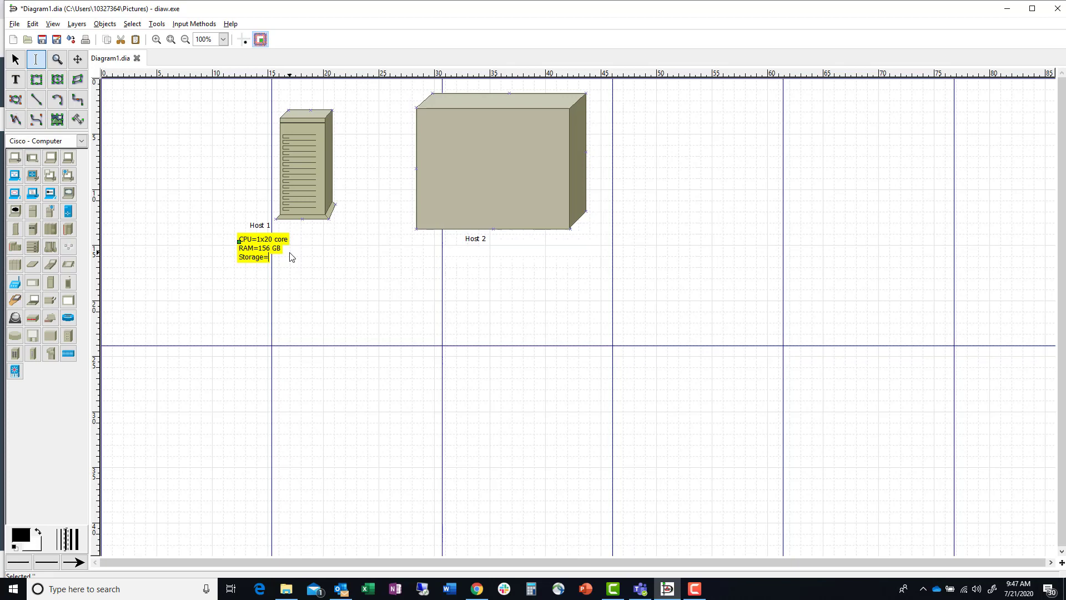
type("4 baysx4")
type("TB=18")
key("BackSpace")
type("6 TB")
left_click(299, 282)
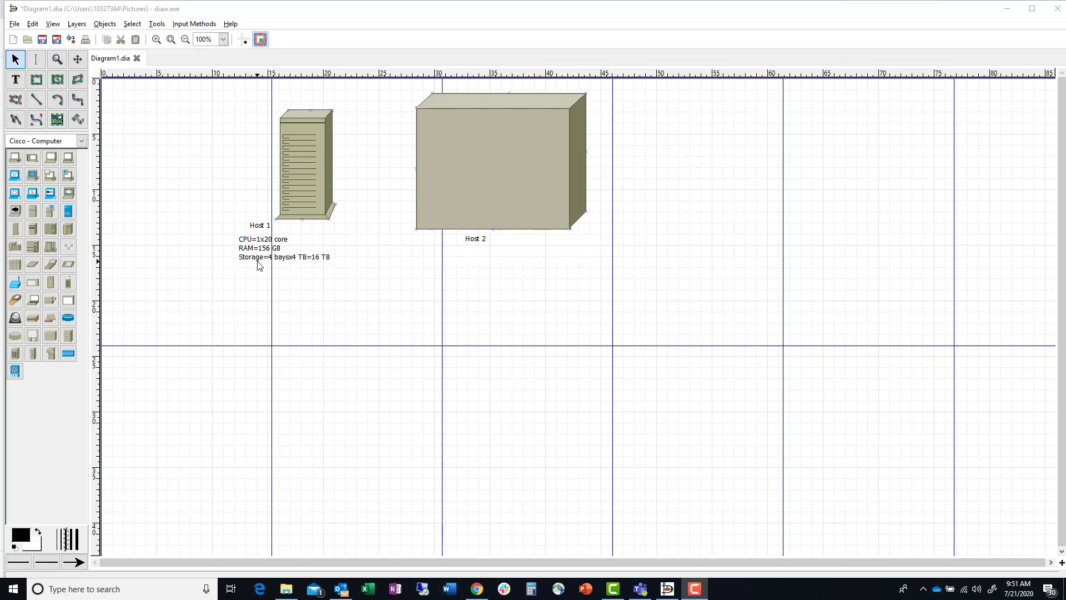
Start a specification note below the Host 2 label with the line "CPU 1=40 cores"
left_click(15, 79)
left_click(437, 249)
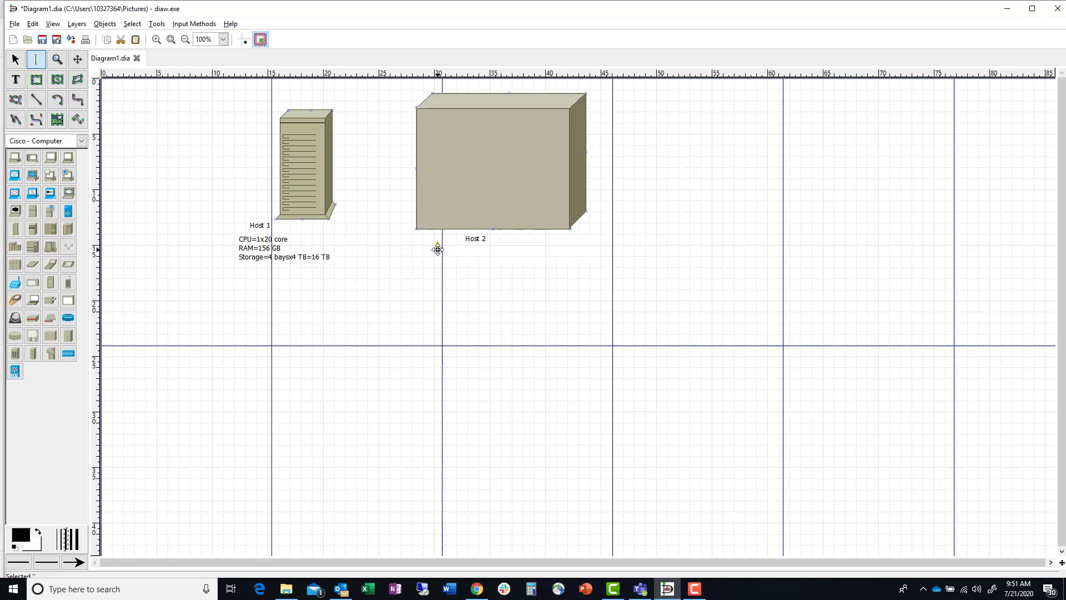
type("CPU 1+")
key("BackSpace")
type("=")
type("40")
type(" cot")
key("BackSpace")
type("res ")
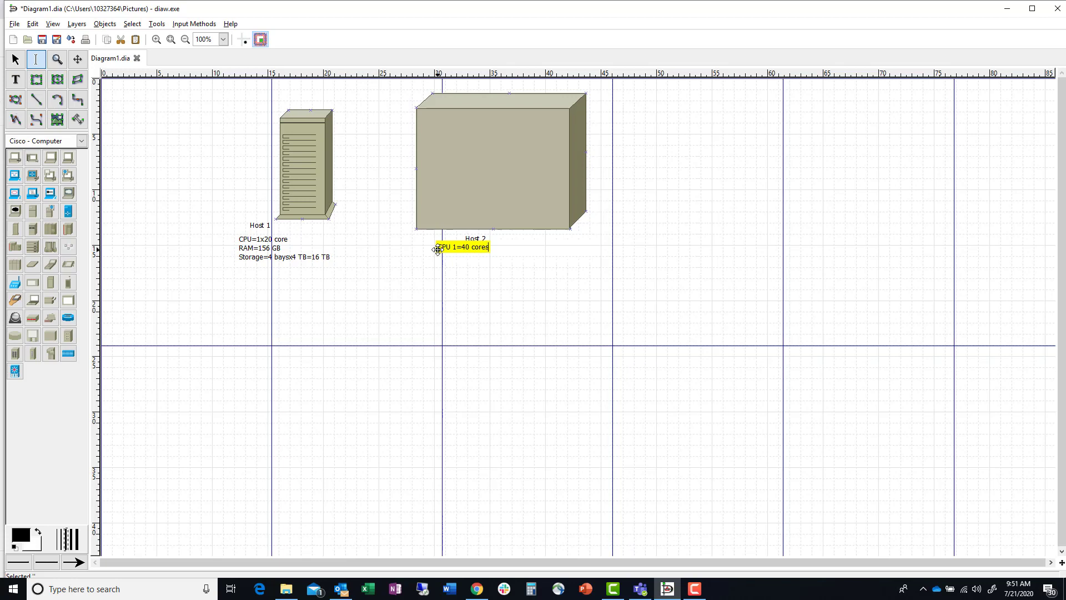
Add the line "CPU 2=40 cores" to the Host 2 specification note
type("COU 32")
key("BackSpace")
key("BackSpace")
type("2=40 cores")
key("BackSpace")
type("P")
left_click(489, 256)
Add the line "RAM CPU 1=128 GB" to the Host 2 specification note
key("Return")
type("RAM")
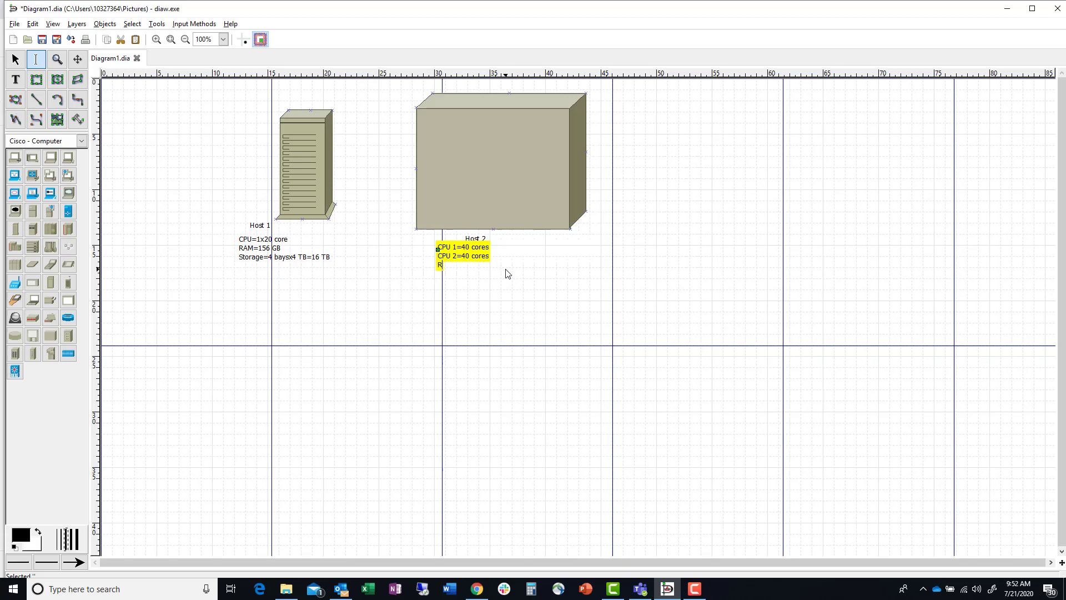
type("=")
key("BackSpace")
type("CPU 1+")
key("BackSpace")
type("=")
type("128")
type(" RAM")
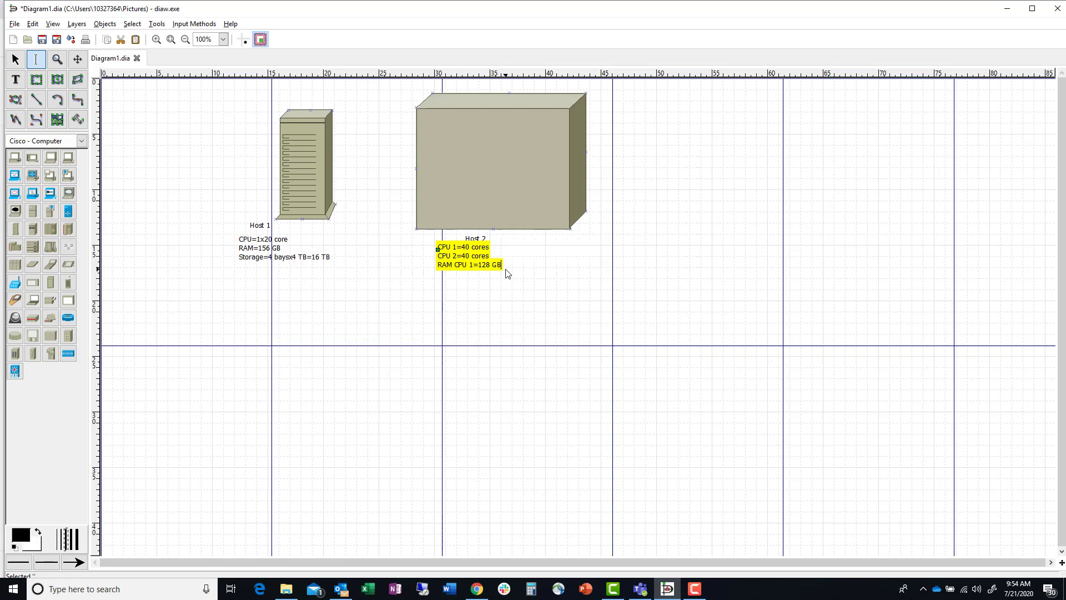
Finish the Host 2 specification note with the line "Storage=8 bays x 8TB HDD=64 TB"
key("Return")
type("Storage=8 bays")
type("x")
key("BackSpace")
type("x")
type("8")
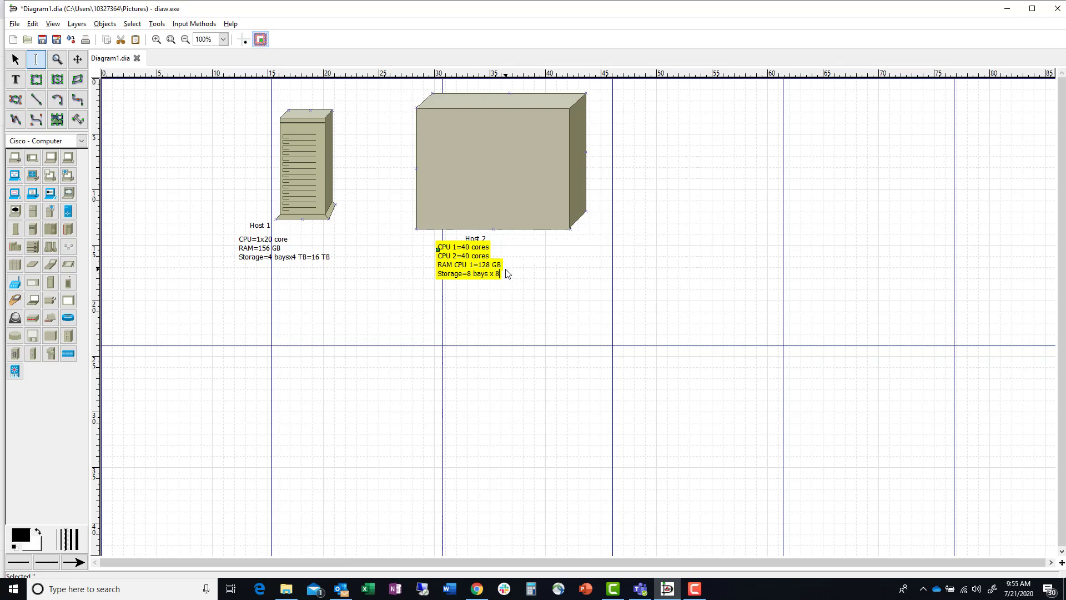
type("TB HDD")
type("=")
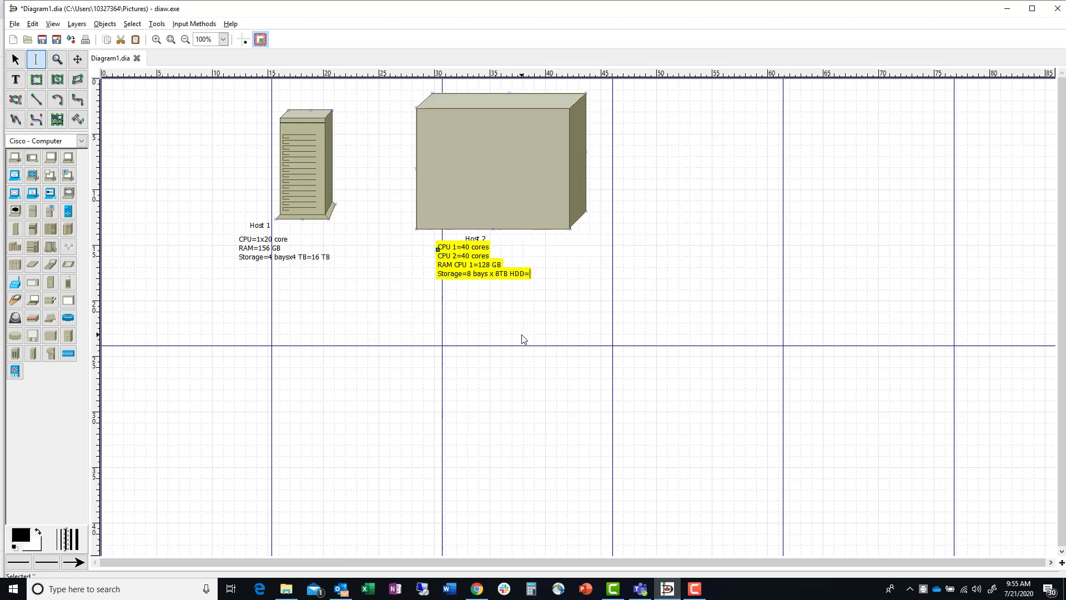
type("64T")
key("BackSpace")
type("TB")
right_click(523, 310)
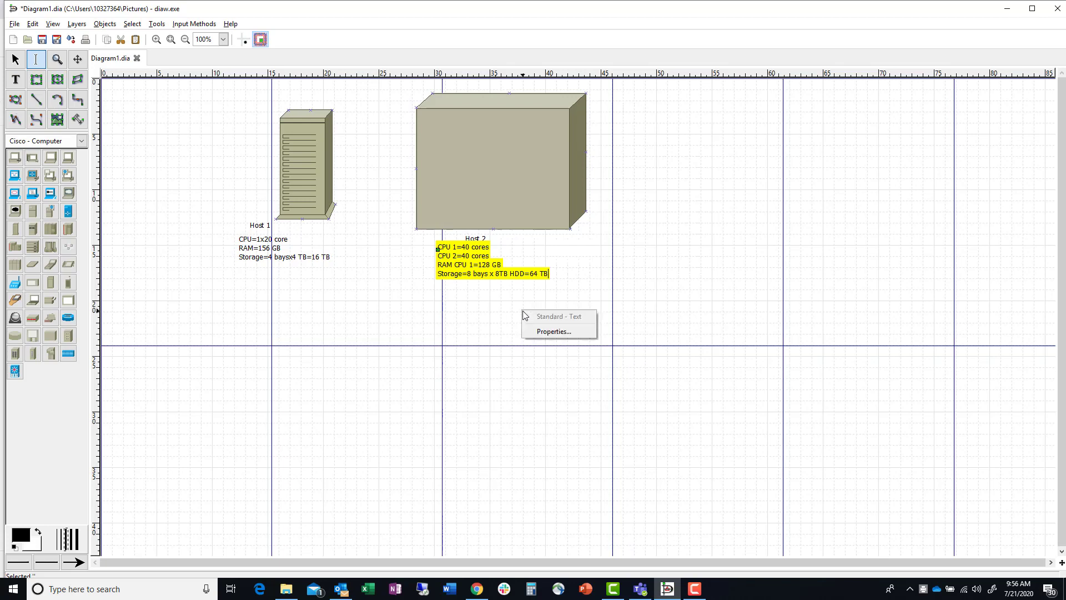
left_click(491, 318)
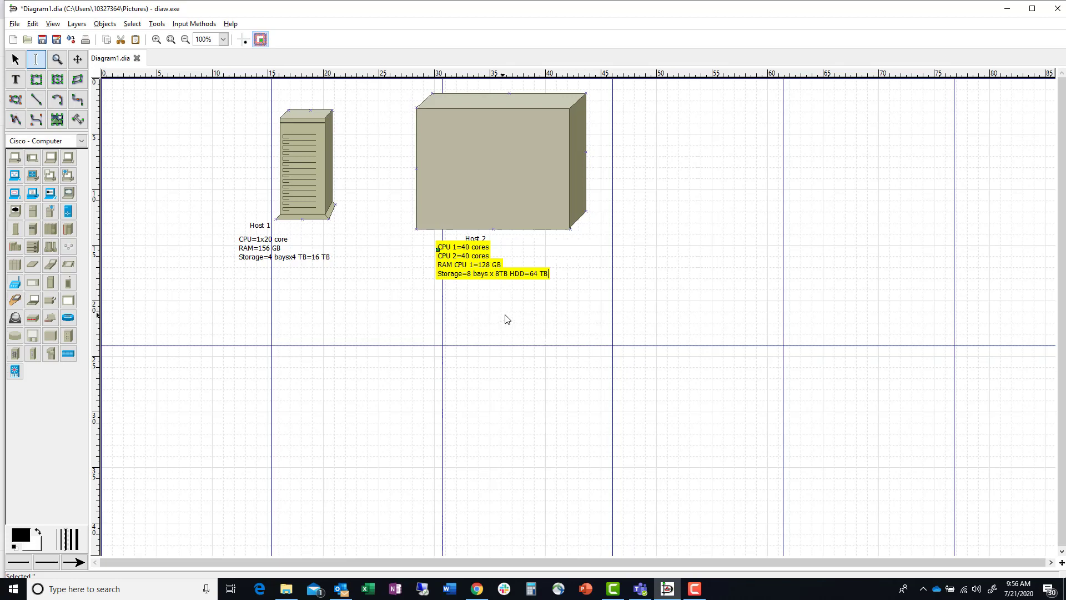
key("Escape")
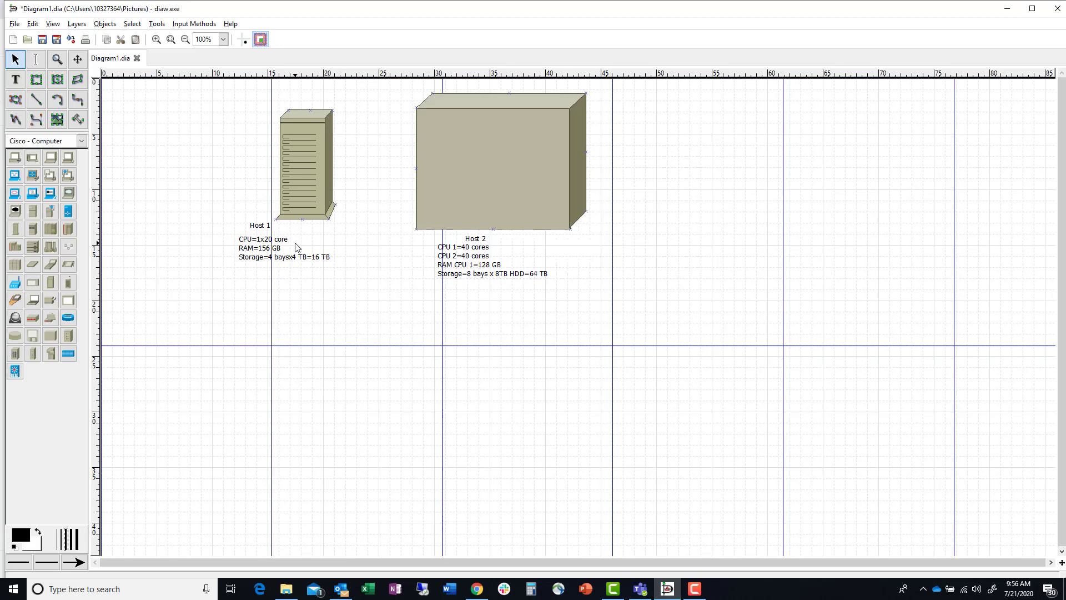
Add a note beside the Host 2 specifications headed "Actual" with the line "160 virtual cores"
left_click(15, 80)
left_click(586, 238)
type("Actual")
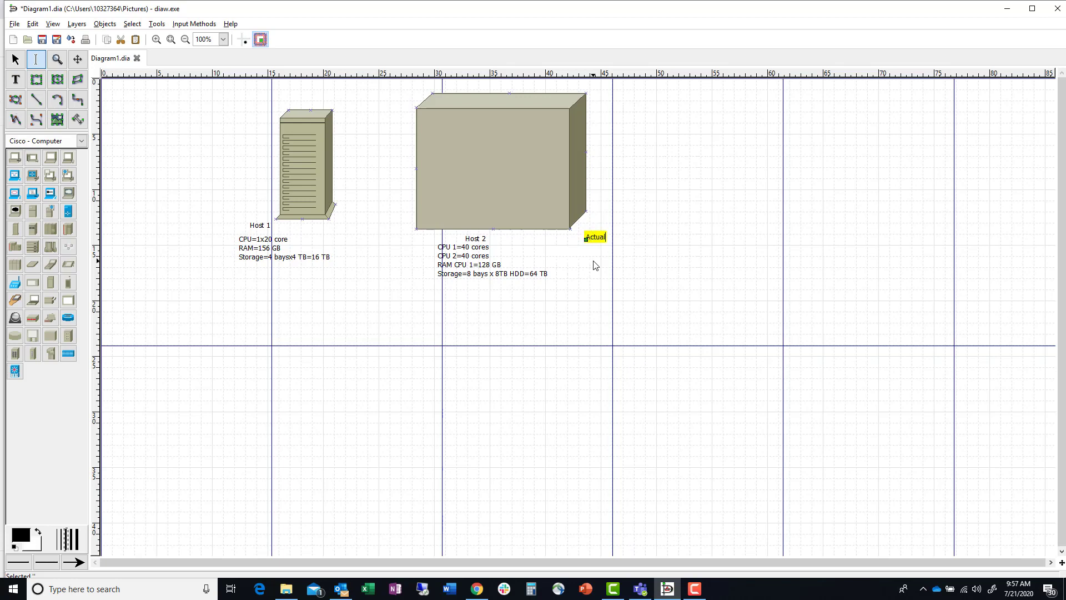
key("Return")
type("160 virtuak")
key("BackSpace")
key("BackSpace")
type("l cores")
Add the line "256 GB RAM" to the "Actual" note beside Host 2
key("Return")
type("12")
key("BackSpace")
key("BackSpace")
type("256 GB RAM")
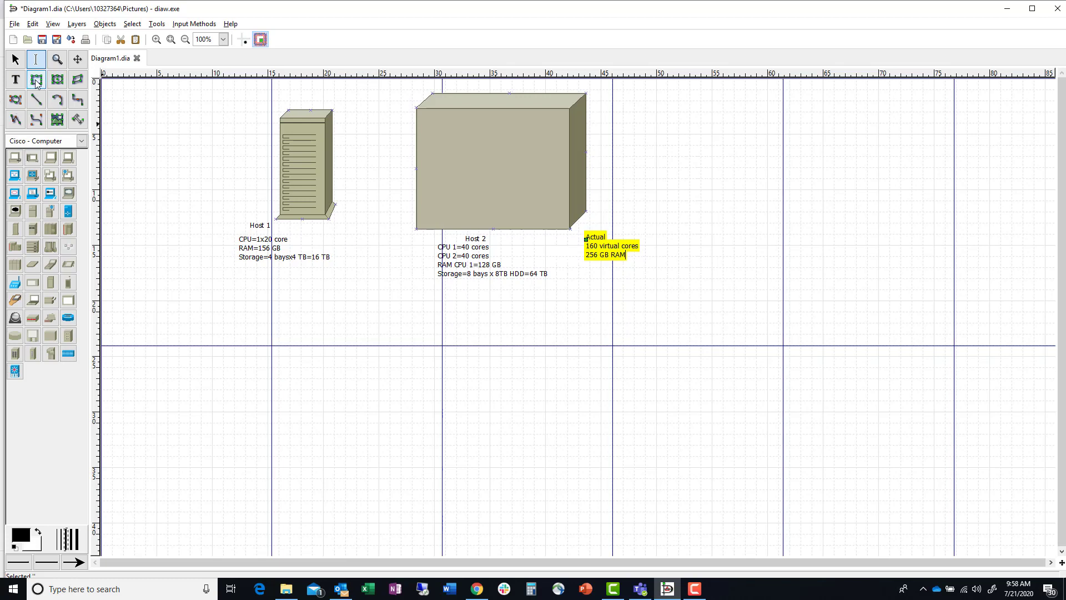
left_click(15, 79)
left_click(503, 265)
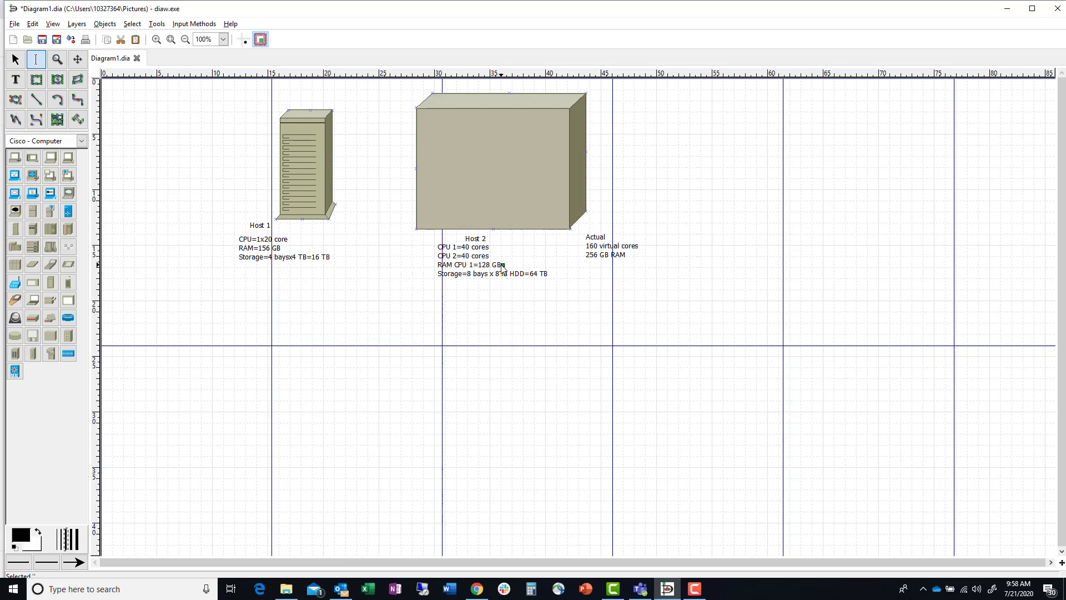
left_click(510, 315)
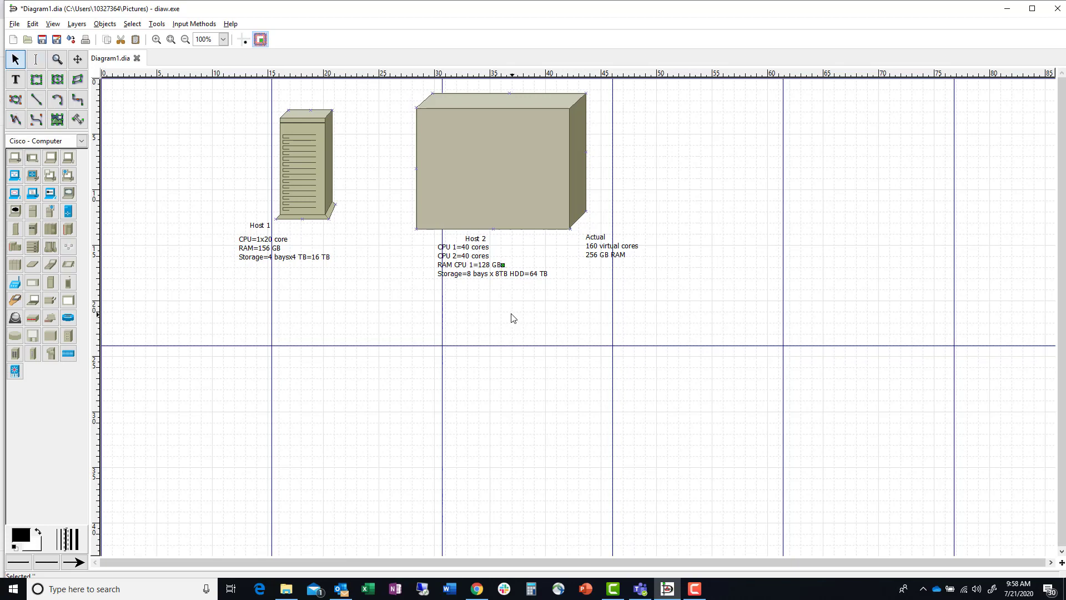
left_click(16, 79)
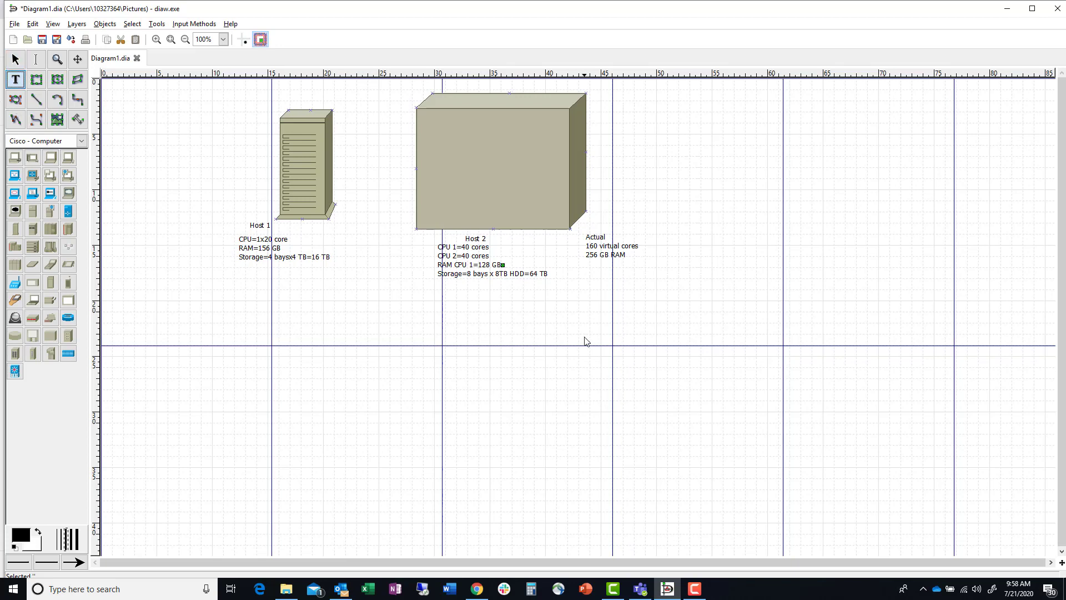
left_click(501, 265)
key("Down")
key("Escape")
Add a separate text line "RAM CPU 2=128 GB" just below the Host 2 storage line
left_click(16, 79)
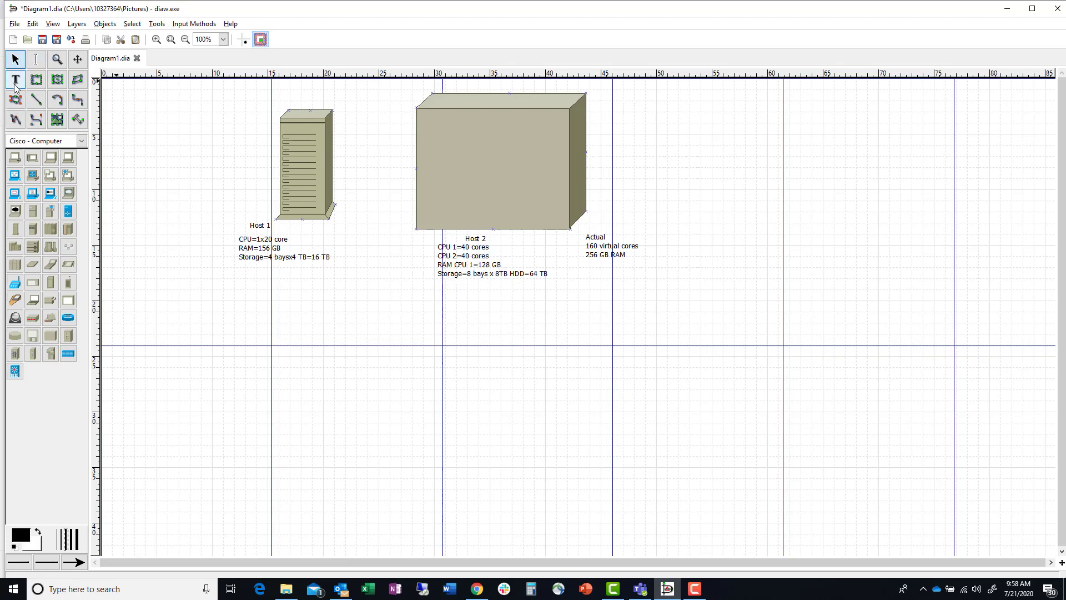
left_click(440, 282)
type("R")
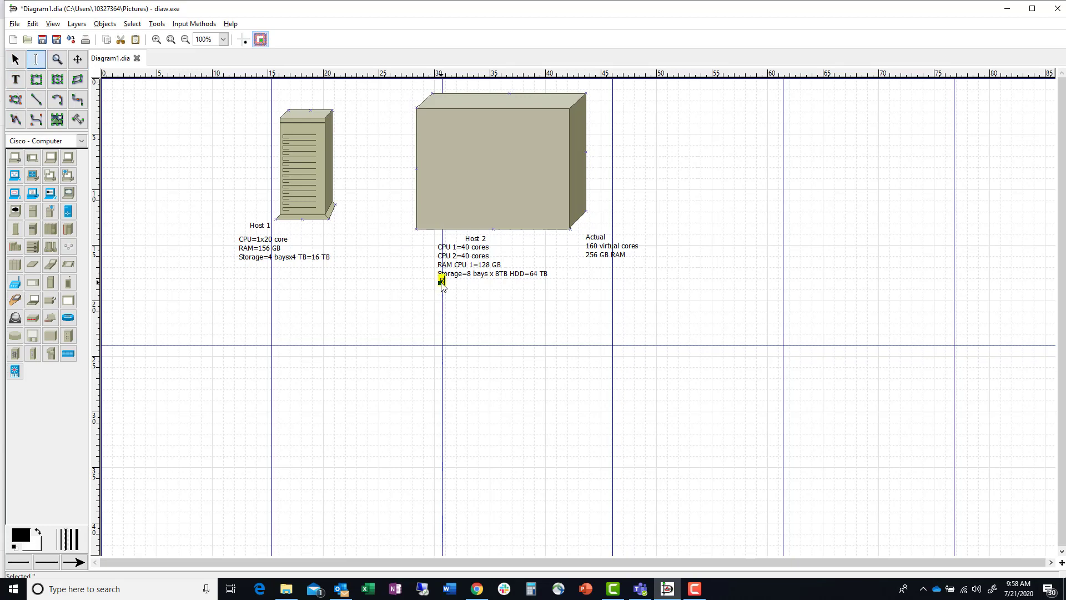
type("AM CPU 2=128 GB")
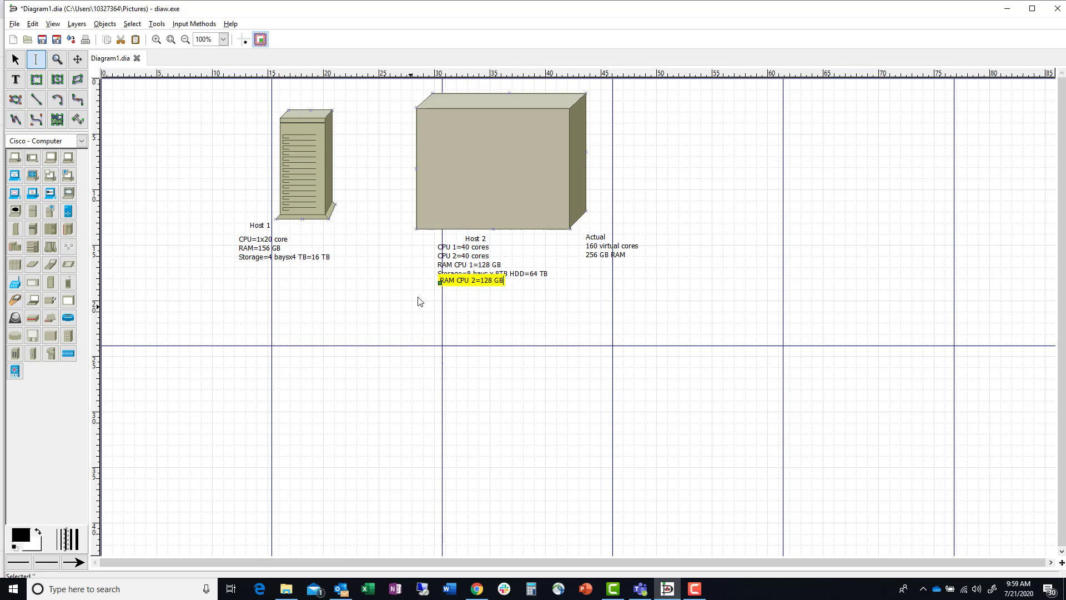
key("Escape")
Move the "RAM CPU 2" text slightly down so it clears the Host 2 storage line
double_click(460, 283)
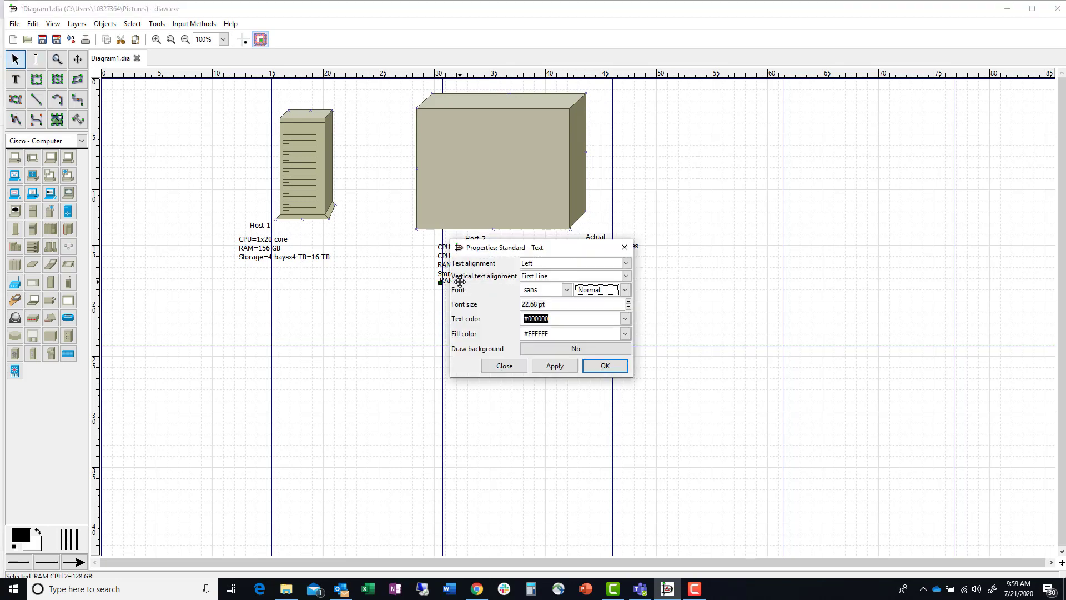
left_click(505, 369)
mouse_move(462, 280)
left_mouse_down()
mouse_move(453, 287)
mouse_move(461, 283)
left_mouse_up()
left_click(498, 307)
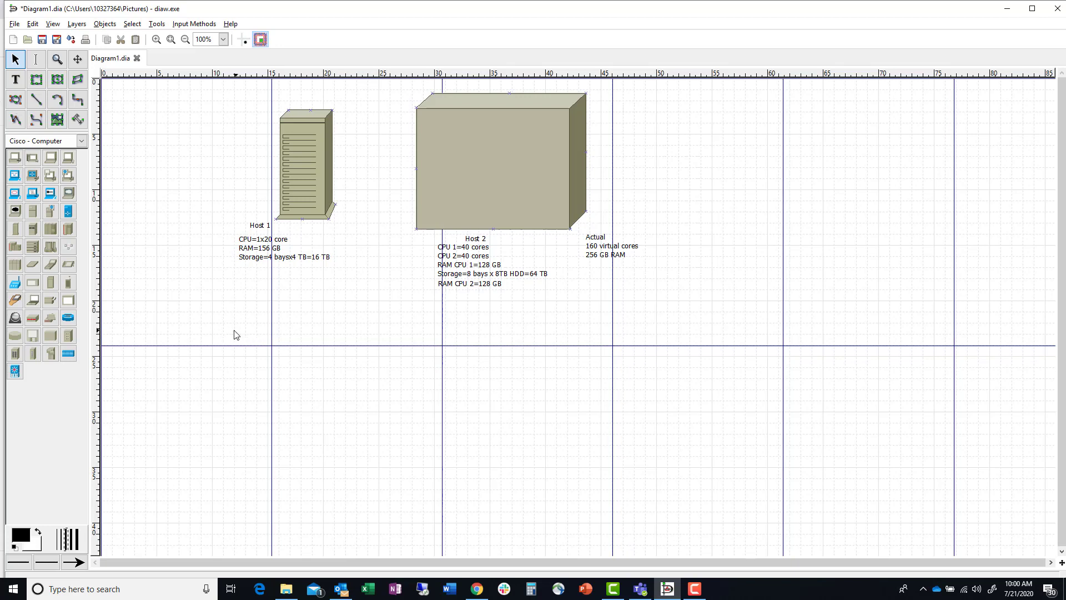
Start a totals note well below the Host 1 specifications with the lines "200 Virtual Cores" and "412 GB RAM"
left_click(16, 79)
left_click(278, 343)
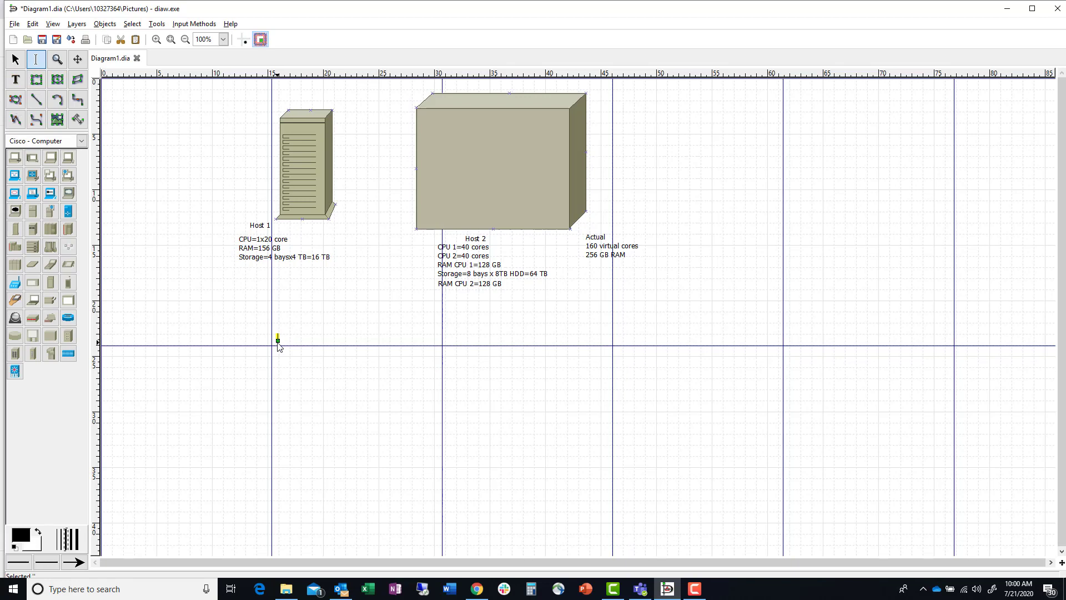
type("200 Virtual Cores")
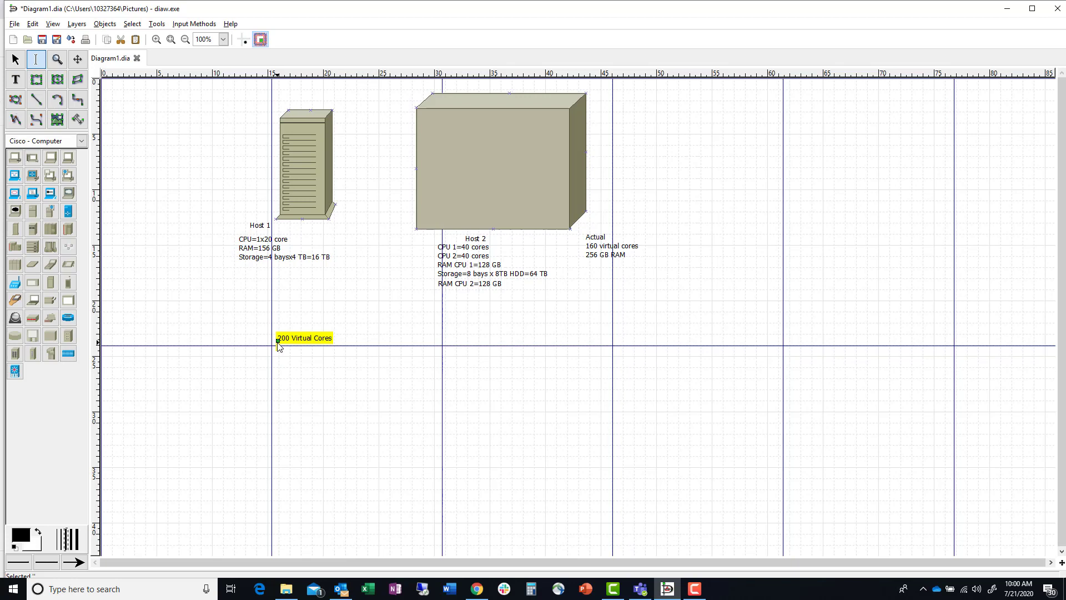
key("Return")
type("412 GB E")
key("BackSpace")
type("RAM")
Finish the totals note with the line "80 TB Storage"
key("Return")
type("80 TB Sto")
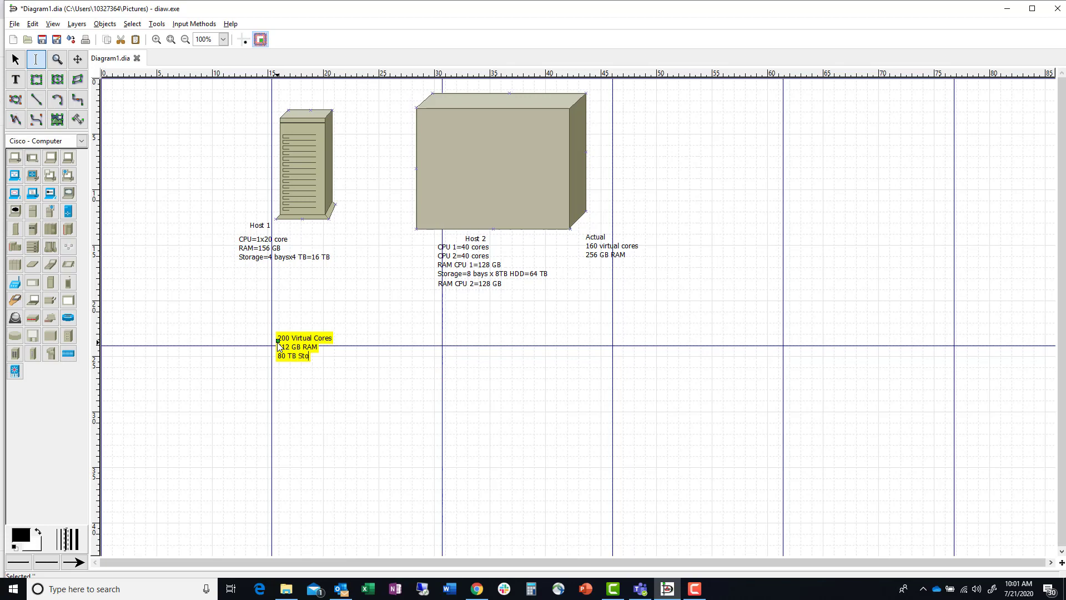
type("rage")
left_click(331, 384)
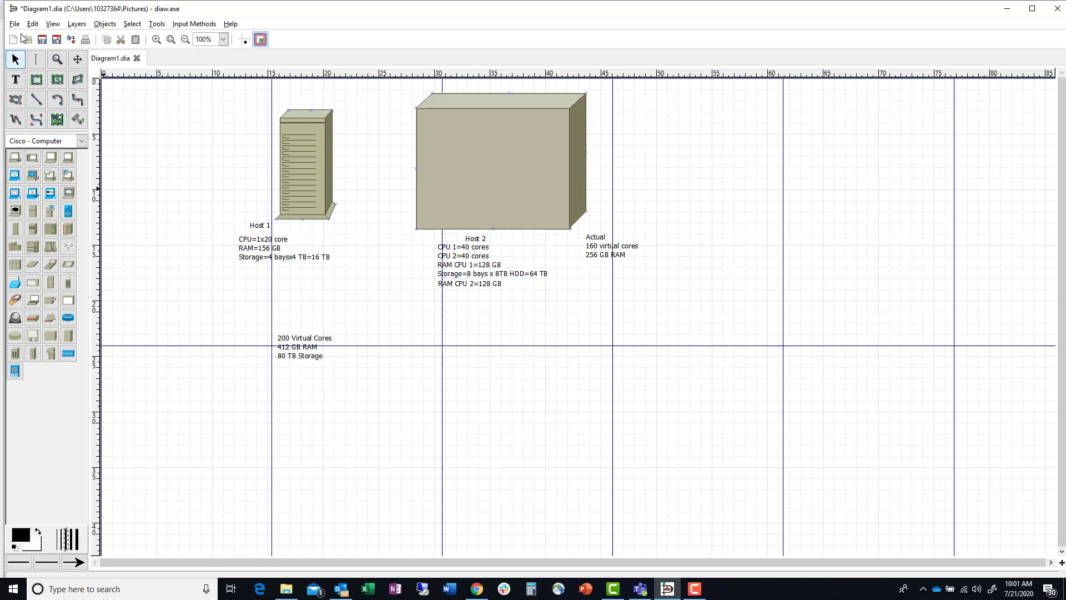
Draw a horizontal arrow about 14 units long below the "Actual" note and label it "RAM" underneath
left_click(36, 100)
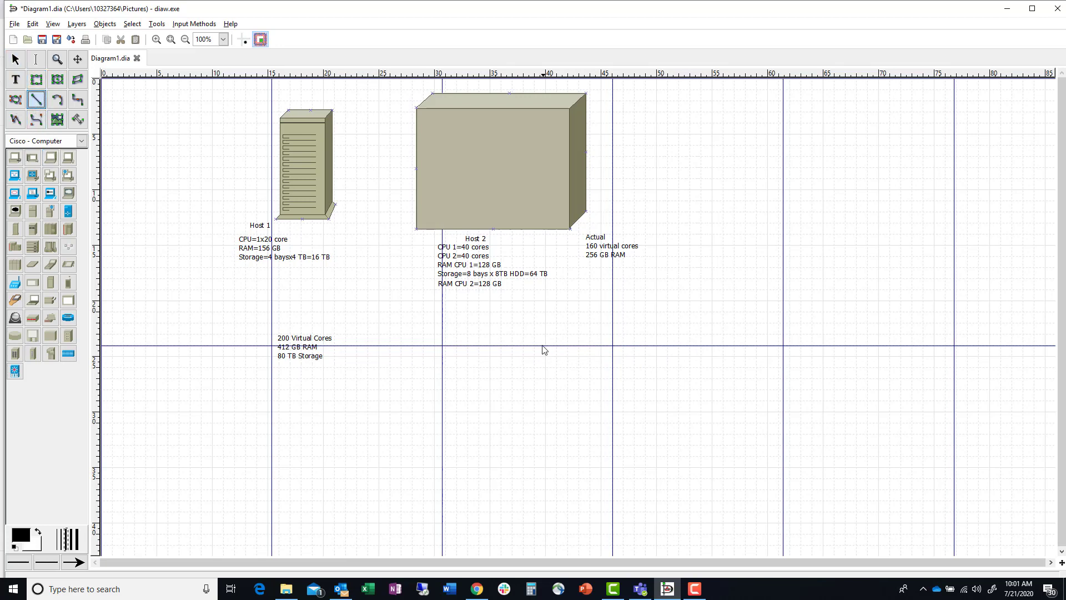
left_click_drag(590, 358, 749, 358)
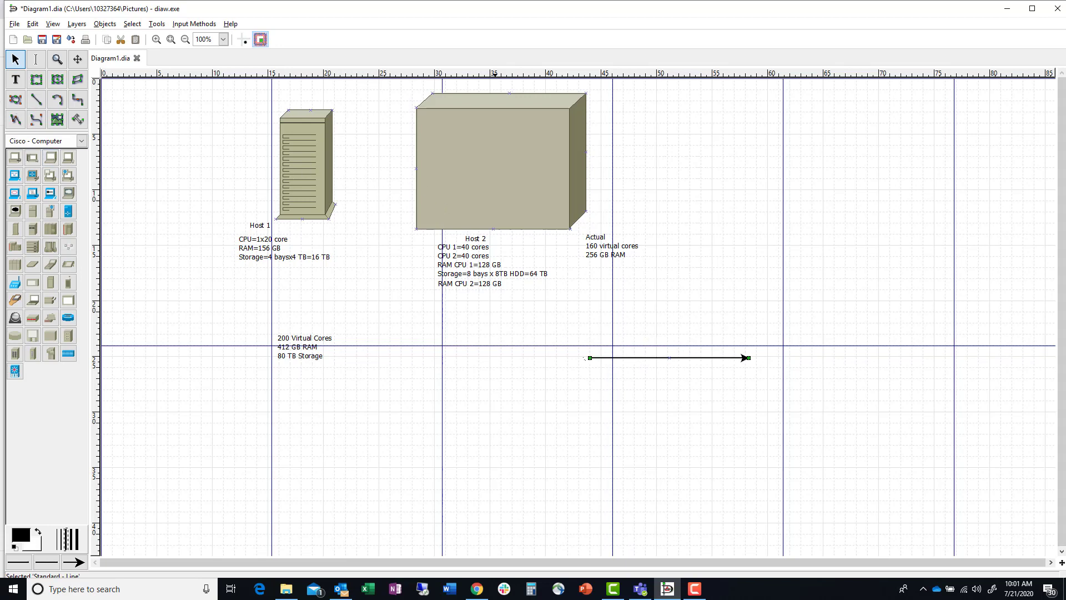
left_click(15, 80)
left_click(652, 367)
type("RAM")
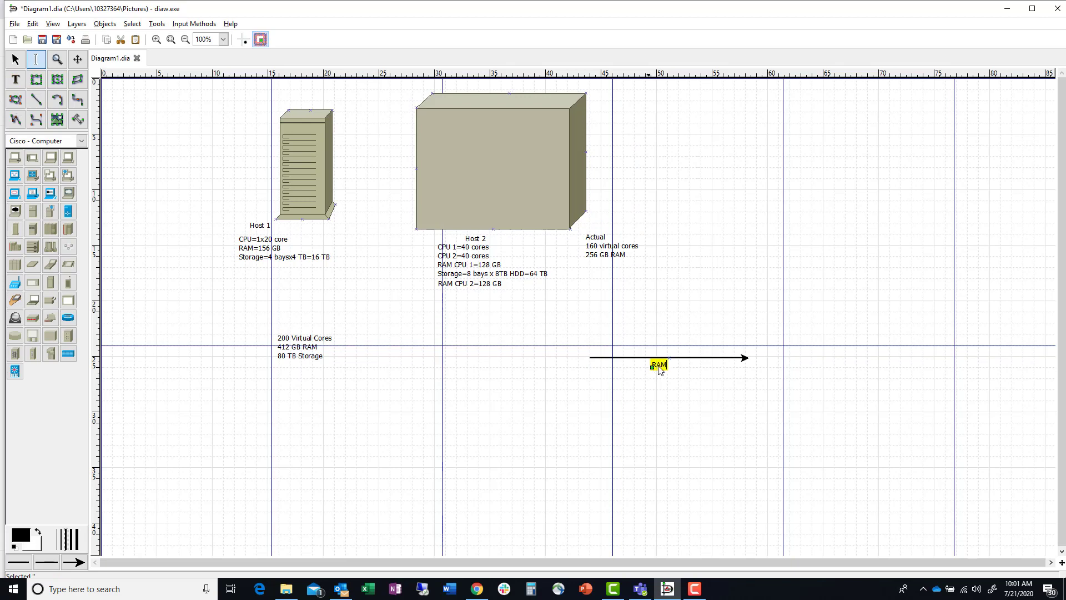
Add the label "50% available" just above the RAM arrow
left_click(16, 79)
left_click(650, 344)
type("50% avail")
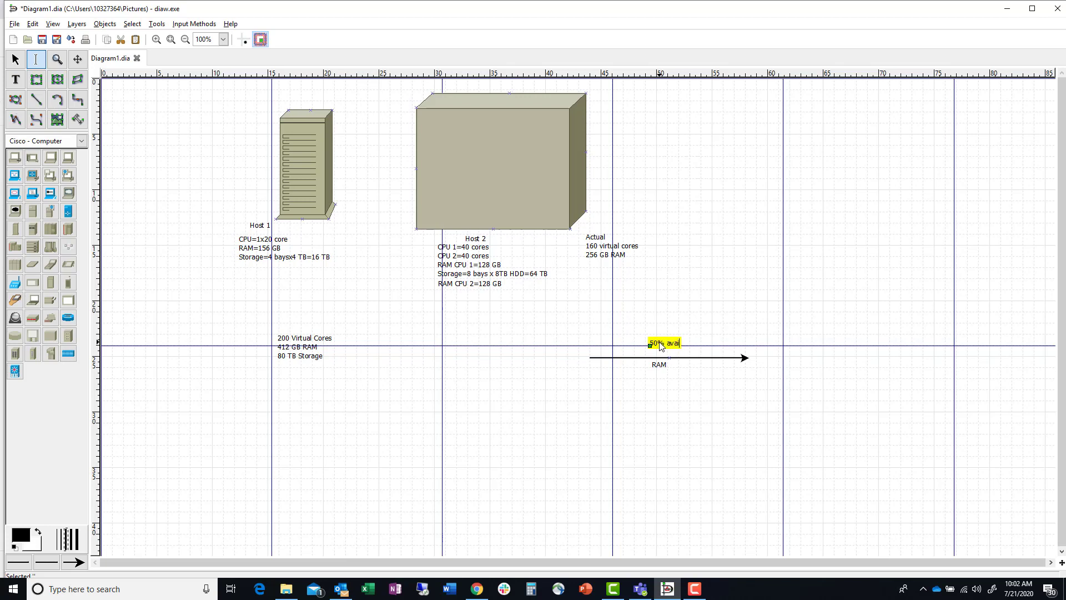
type("able")
left_click(688, 405)
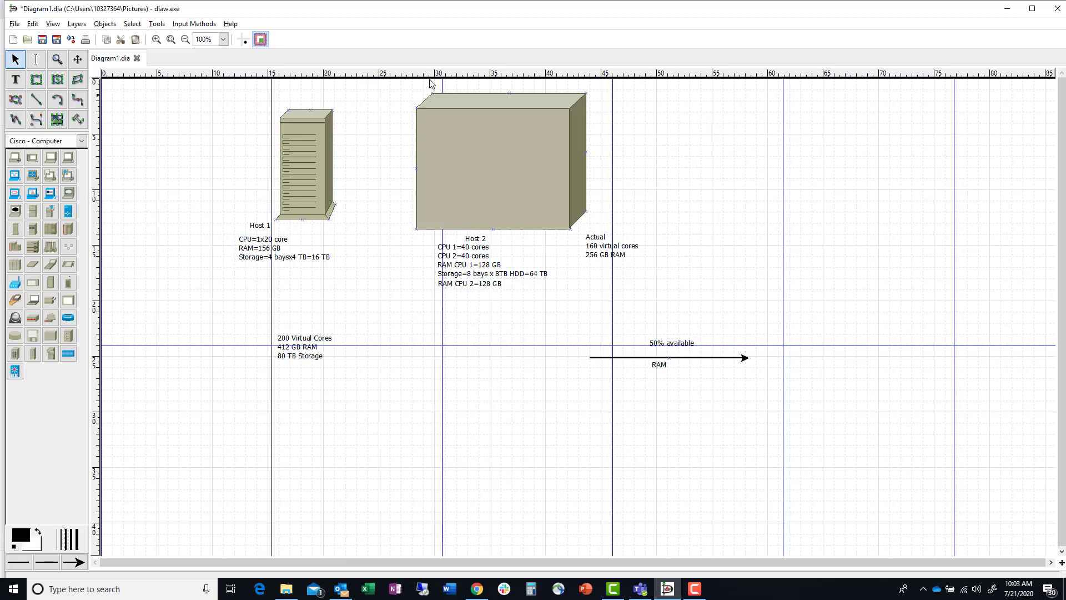
Start a server roles note well to the right of the Host 2 shape with the lines "Domain Controller", "AD", "DNS" and "GPO"
left_click(14, 83)
left_click(789, 104)
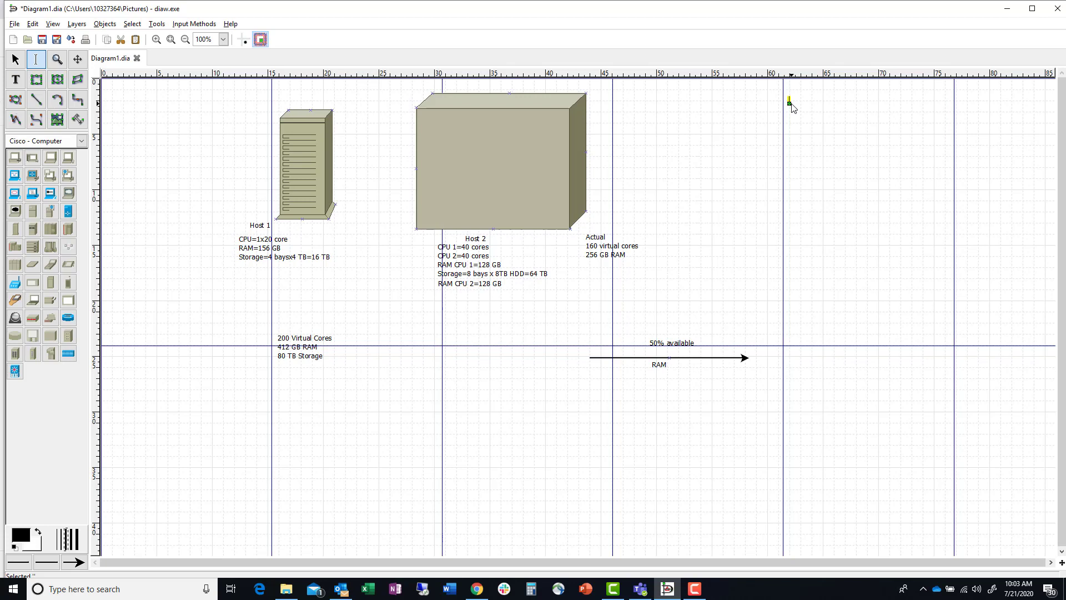
type("Domain C")
type("troller")
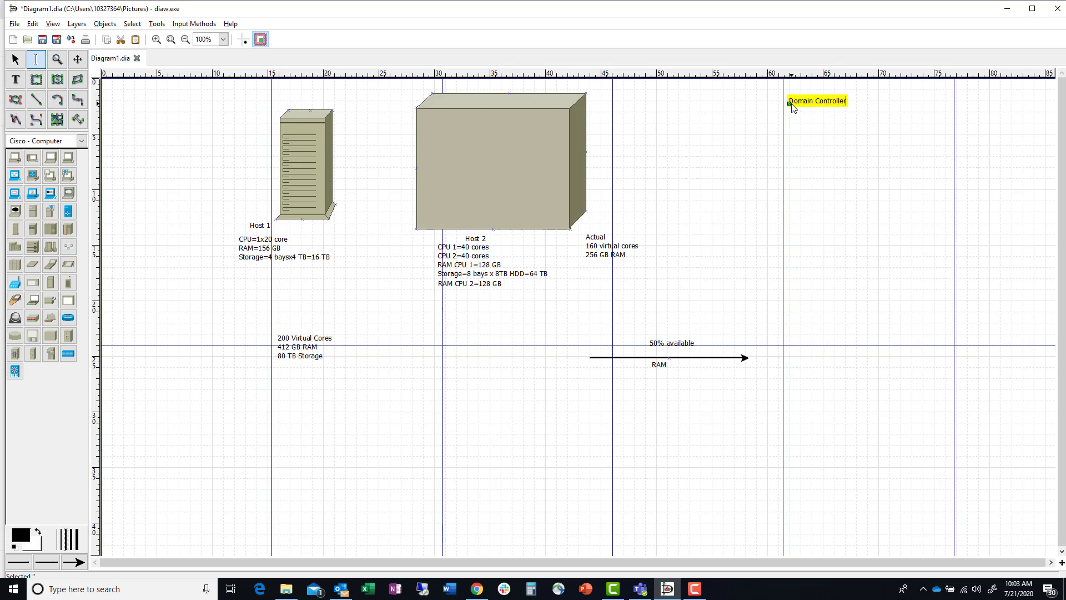
key("Return")
key("Return")
type("DNS")
key("Return")
type("GPO")
key("Return")
key("Return")
Add the lines "File Shares", "Print shares" and "Webservers" to the server roles note, separated from GPO by a blank line
type("File S")
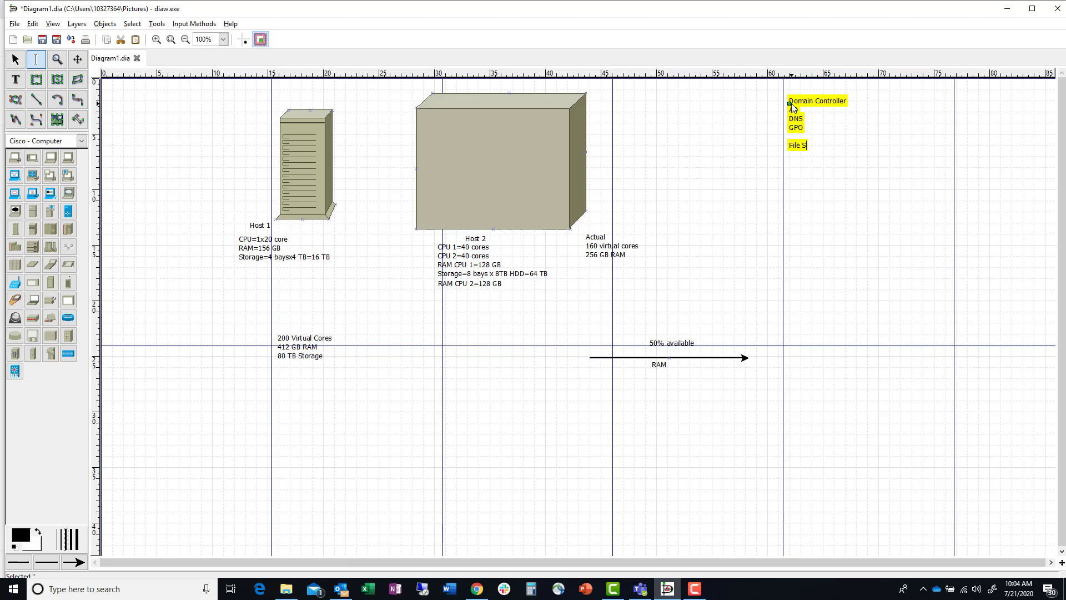
type("hares ")
type("Pri")
type("t")
key("BackSpace")
type("nt shares")
key("Return")
type("Webserver")
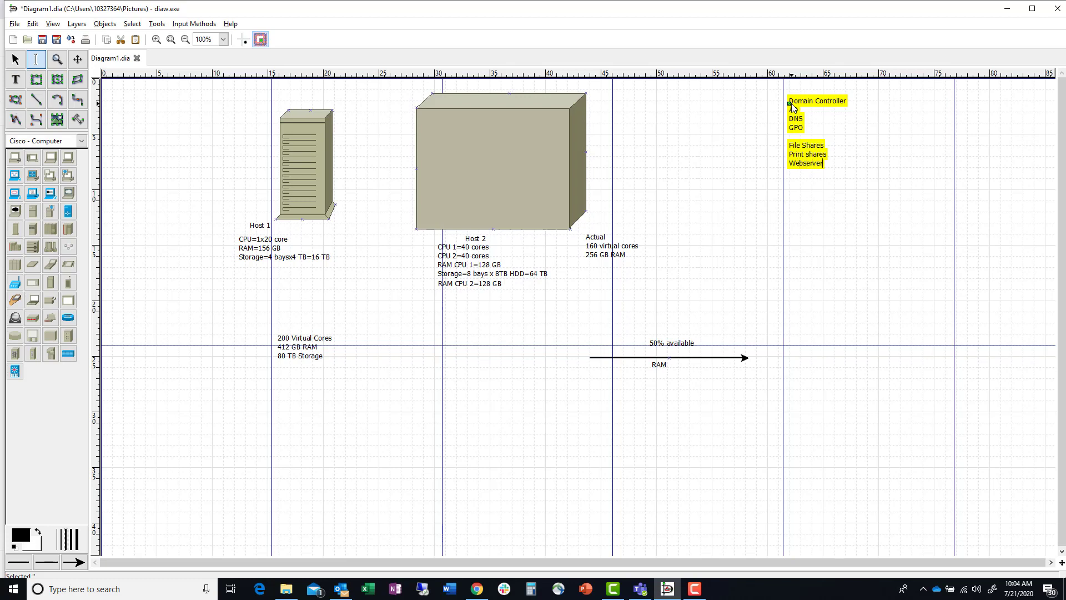
type("s")
Finish the server roles note with the lines "Utility Servers", "SQL Servers", "Test Servers" and "Production Servers"
key("Return")
type("Utility Servers")
key("Return")
type("SQ")
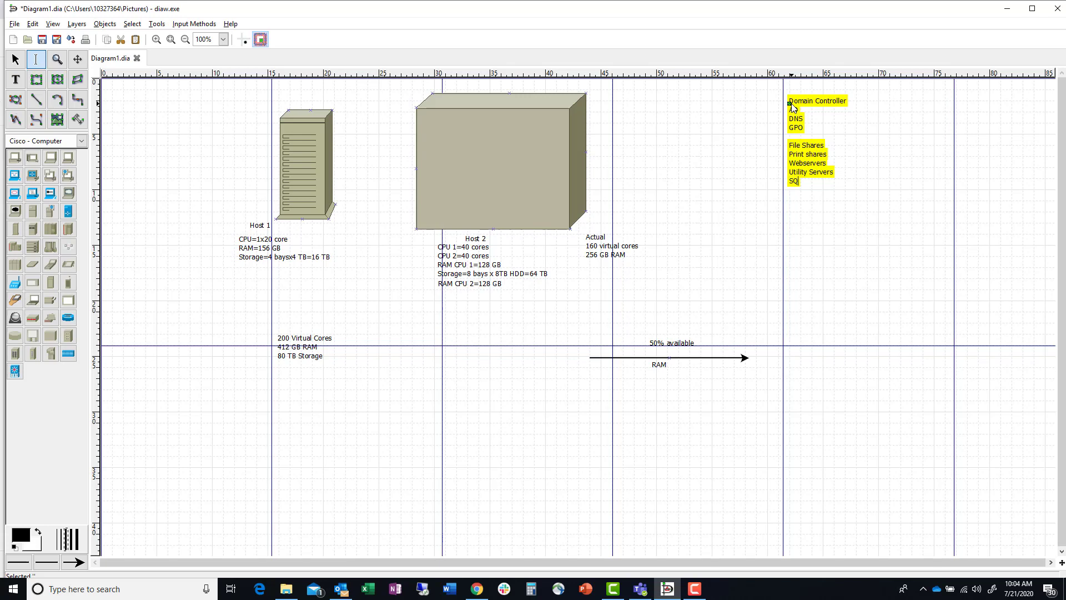
type("L Servers")
key("Return")
type("Test Servers ")
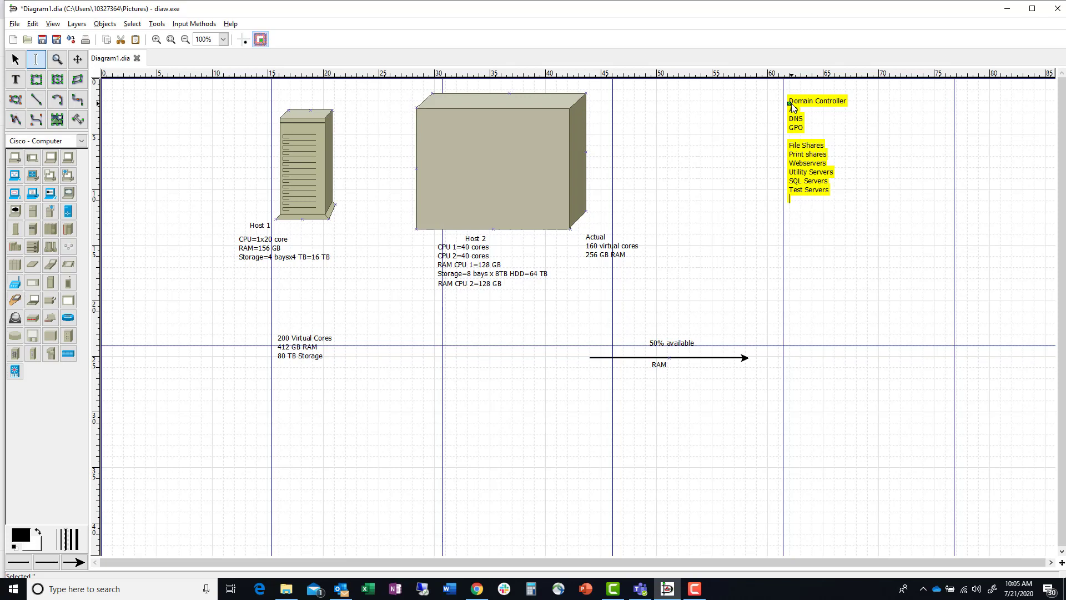
type("Production Servers")
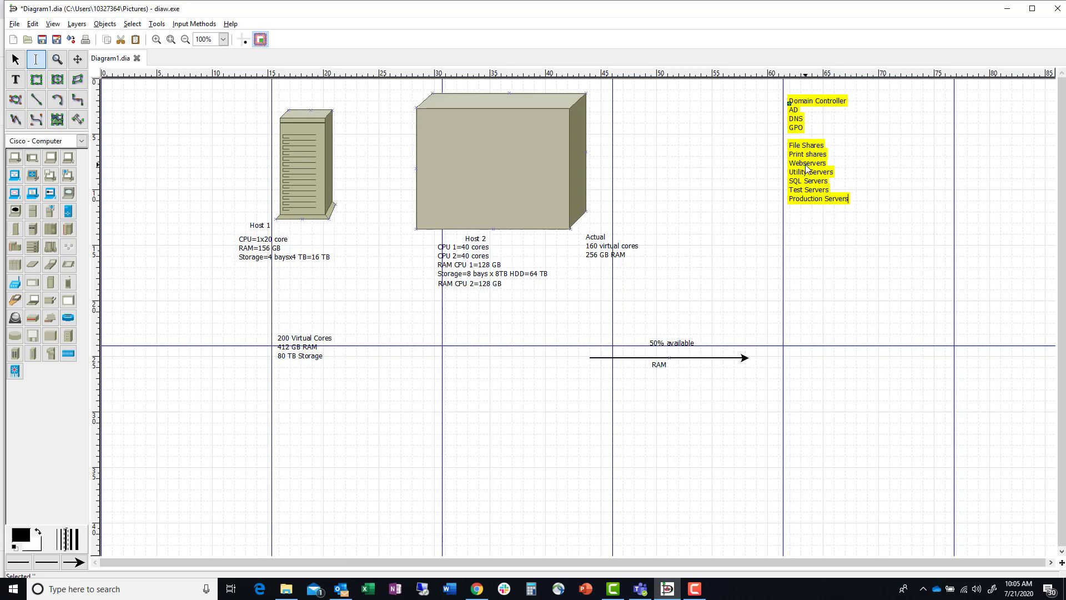
left_click(826, 248)
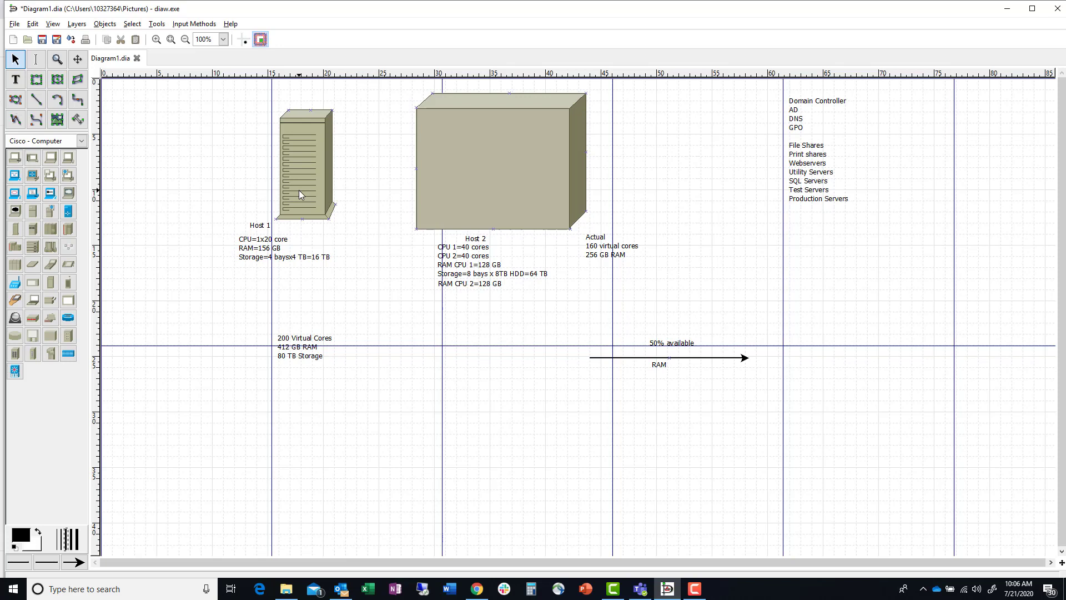
left_click(15, 79)
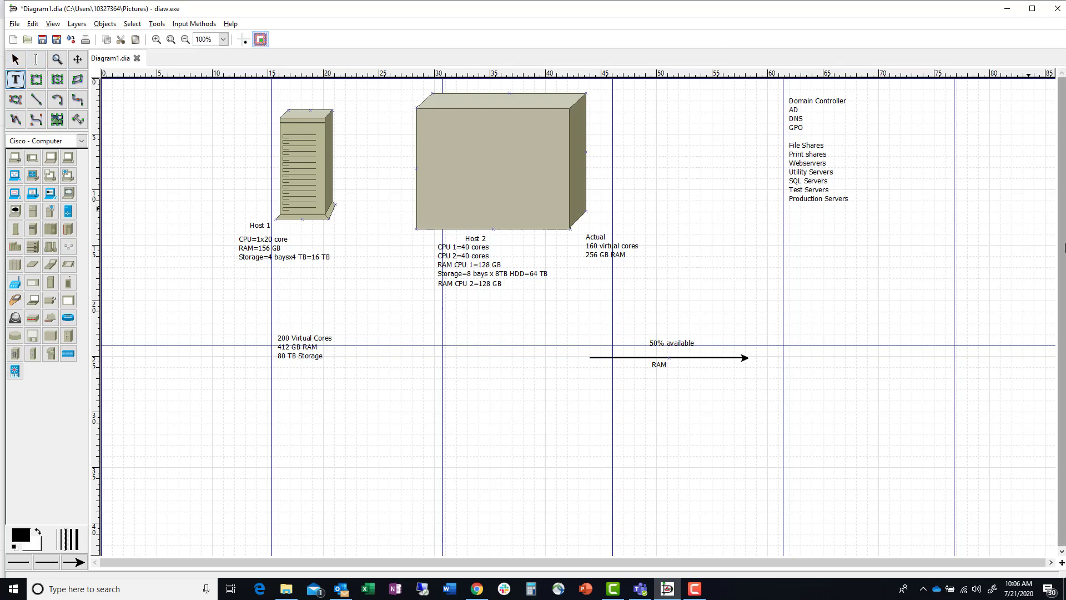
left_click(850, 100)
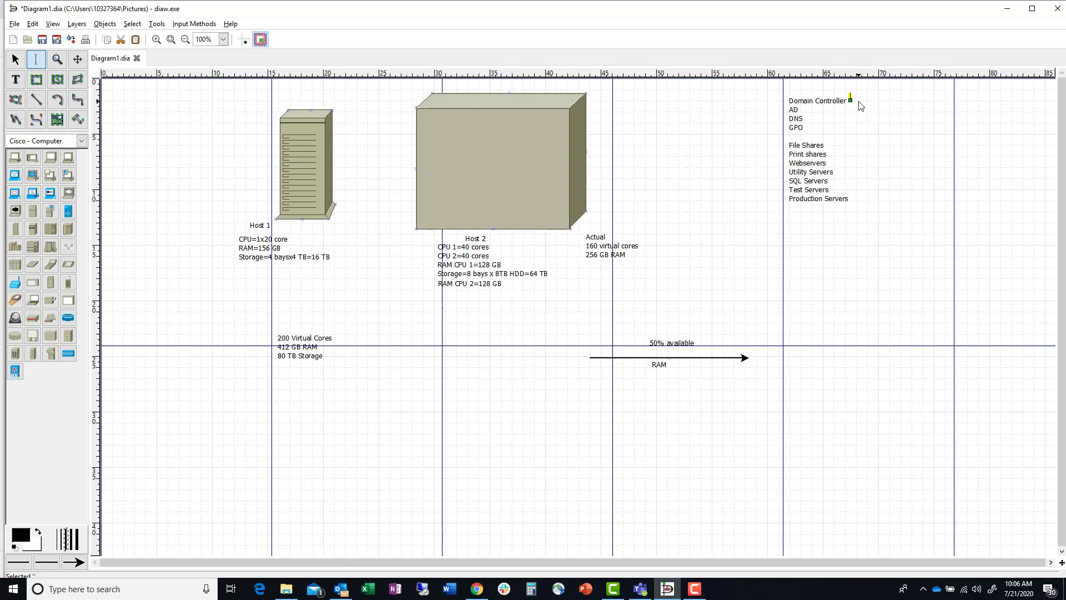
type("DC")
key("BackSpace")
key("BackSpace")
key("Escape")
Add a note to the right of the RAM arrow with the lines "Host 1", "DC" and "Utility Servers"
left_click(15, 81)
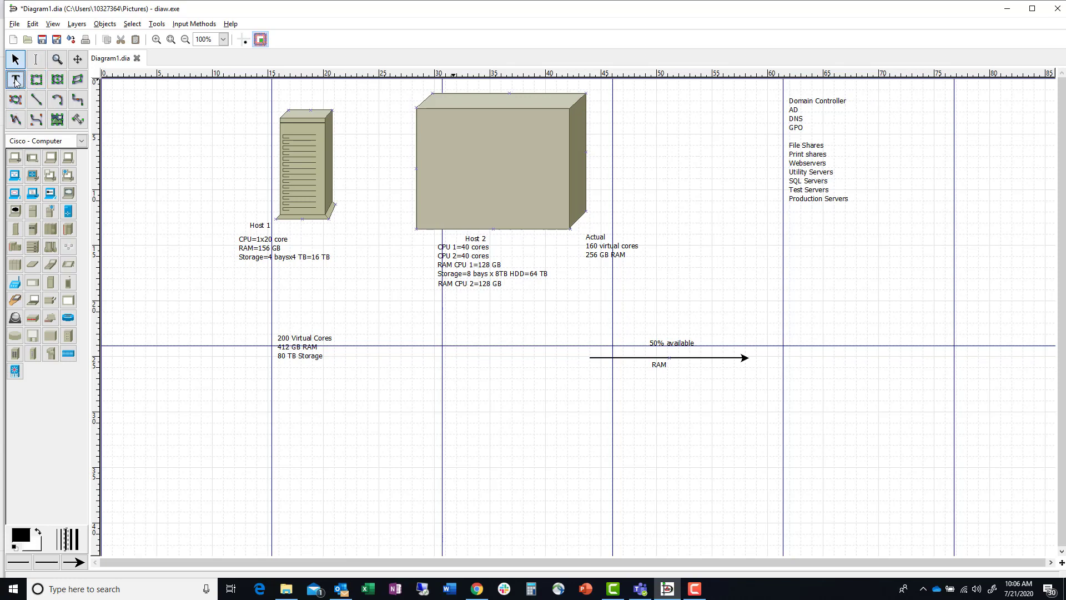
left_click(809, 363)
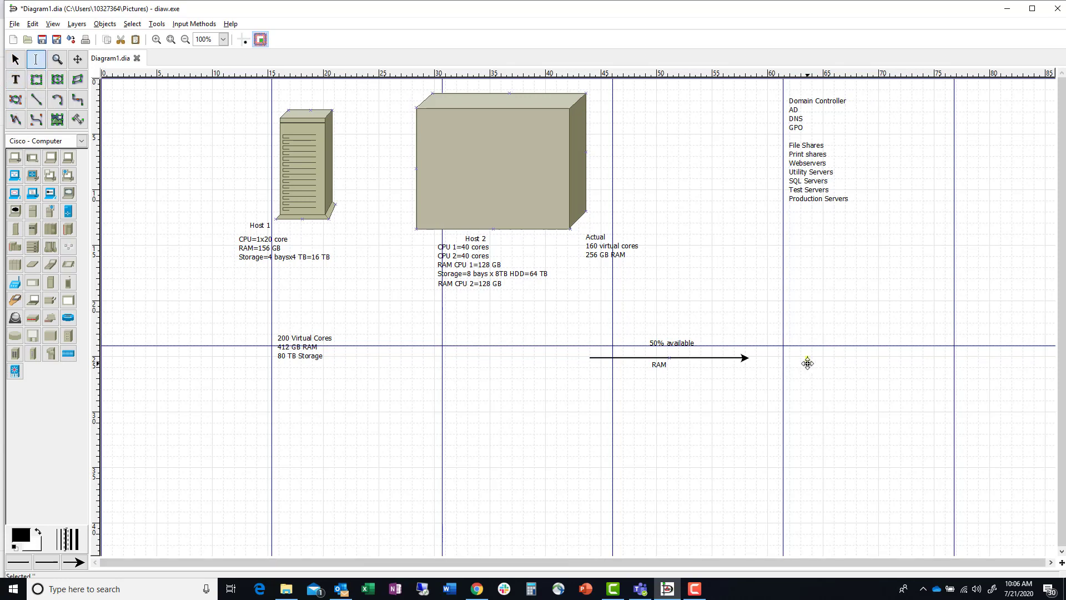
type("Host")
type(" 1 ")
type("DC")
key("Return")
type("Utili")
type("ty")
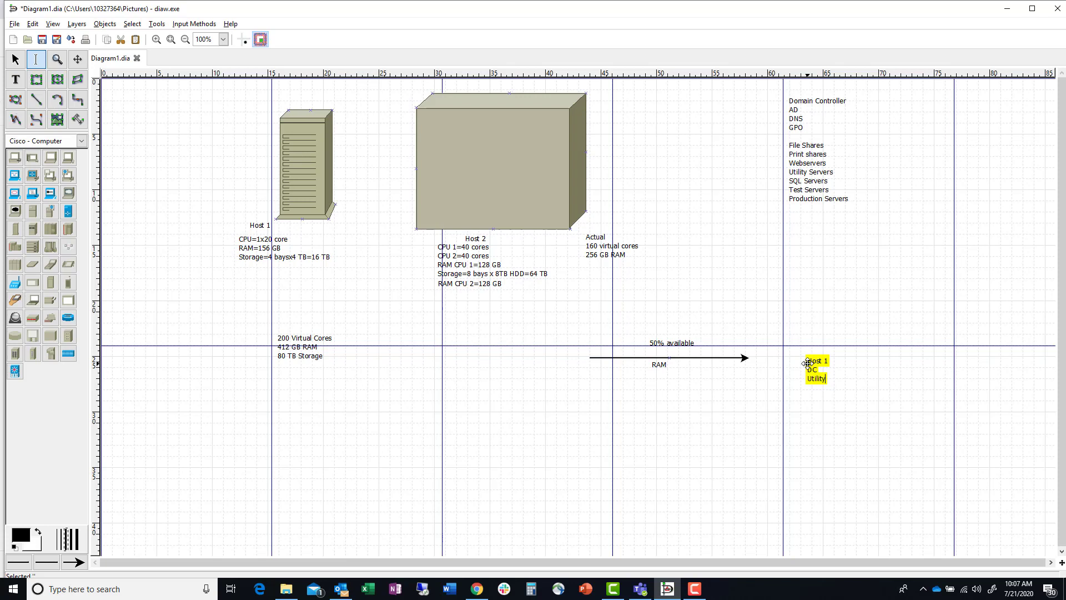
type(" Servers")
left_click(812, 411)
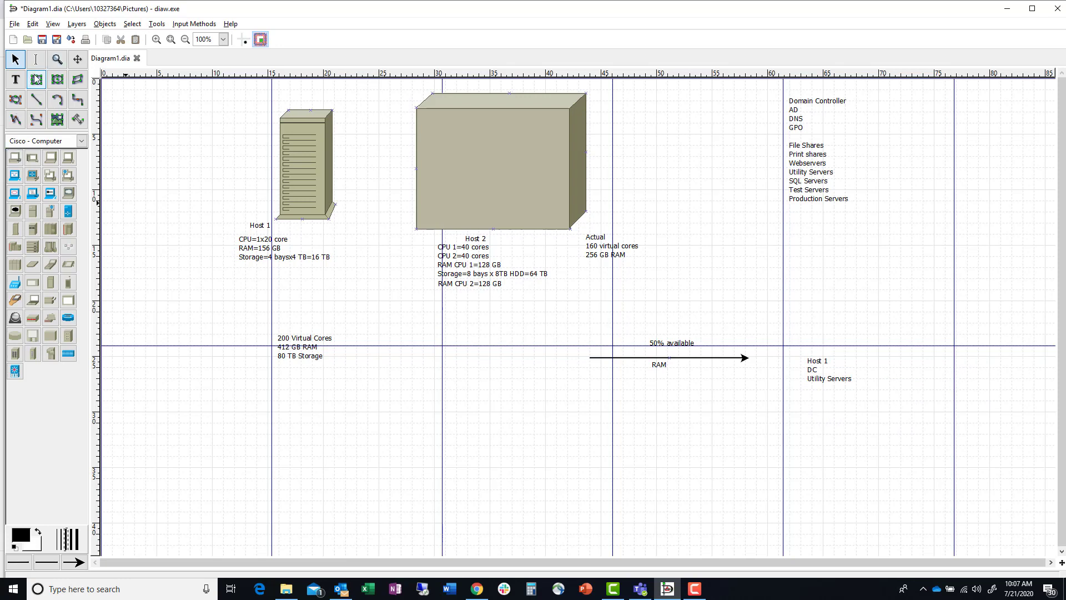
Start a second note to the right of the Host 1 roles with the lines "Host 2", "File shares" and "Print Shares"
left_click(16, 84)
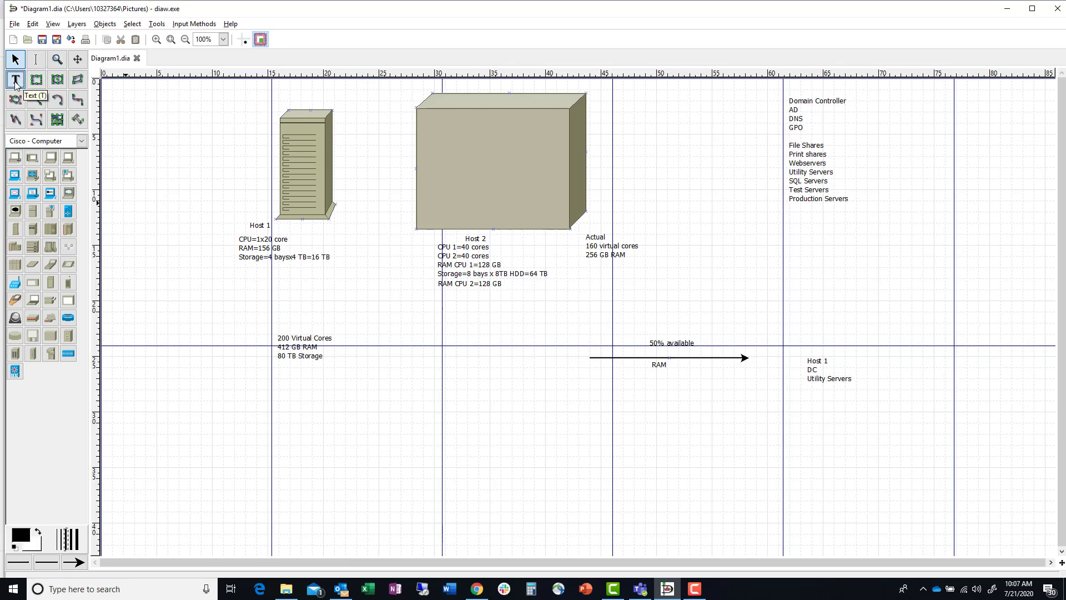
left_click(963, 361)
type("Host")
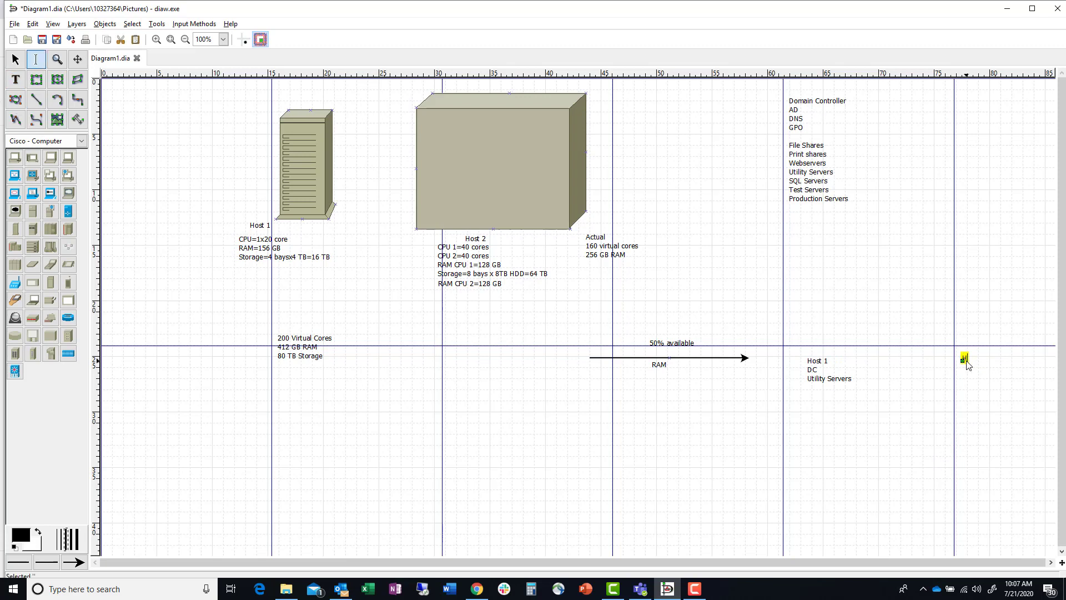
type(" 2")
key("Return")
type("File shares")
key("Return")
type("Print Shares")
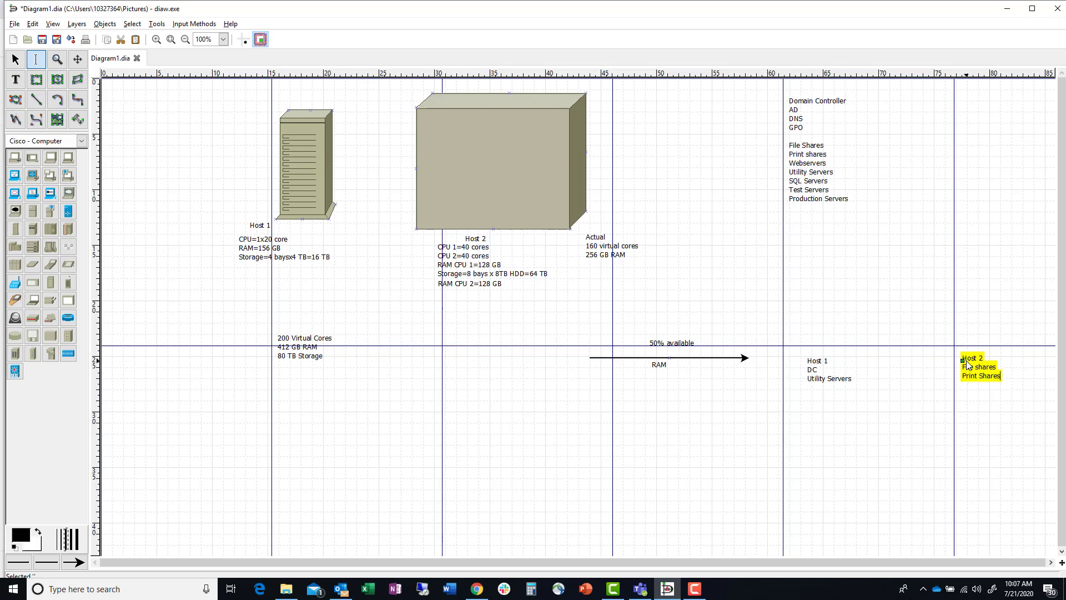
Finish the Host 2 roles note with the lines "Web Servers", "SQL Servers", "Test Servers" and "Production Servers"
key("Return")
type("Web Servers")
key("Return")
type("SQL Se")
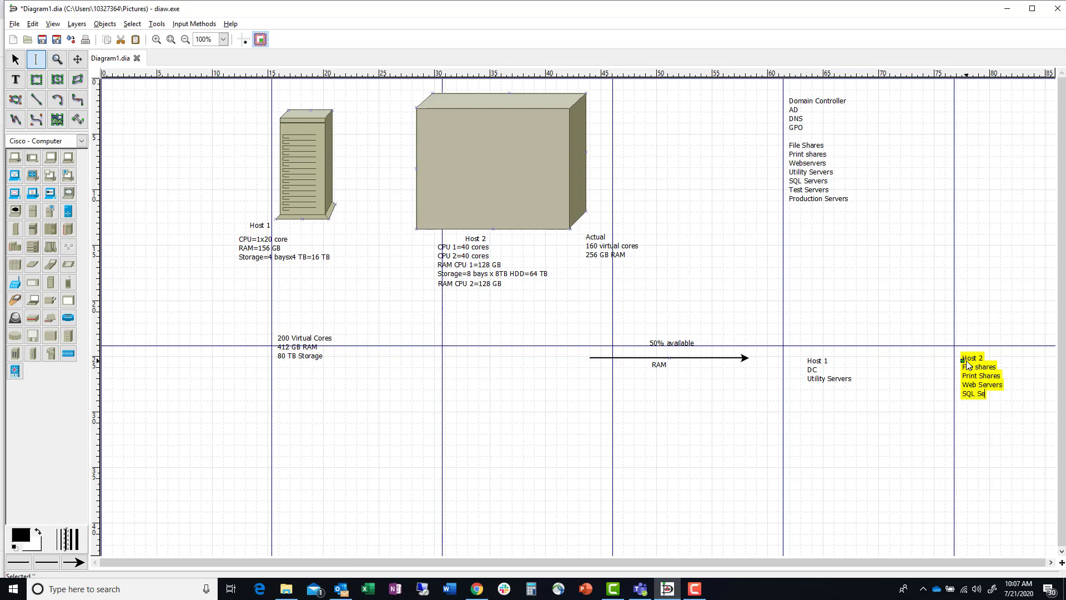
type("rvers")
key("Return")
type("Test Servers")
key("Return")
type("Prod")
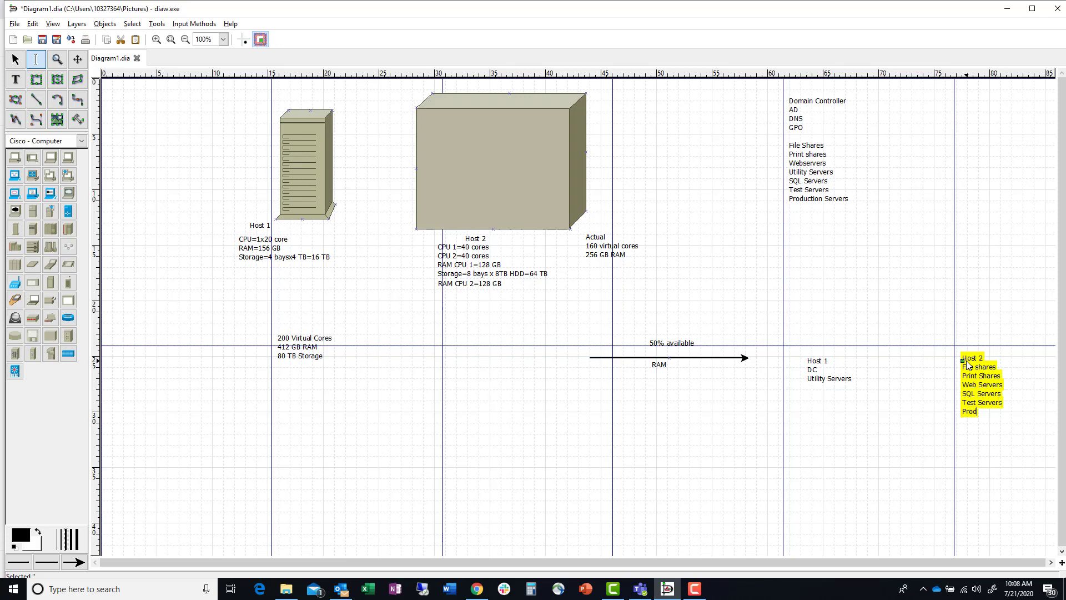
type("uction Servers")
left_click(839, 465)
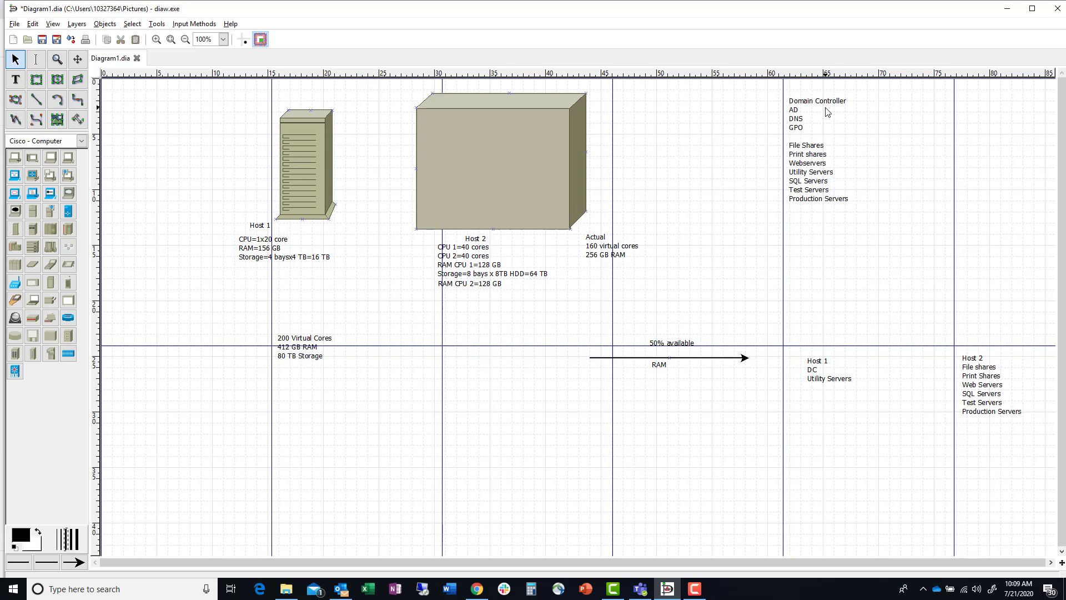
Add the text "DHCP" beside the DNS line under Domain Controller
left_click(14, 81)
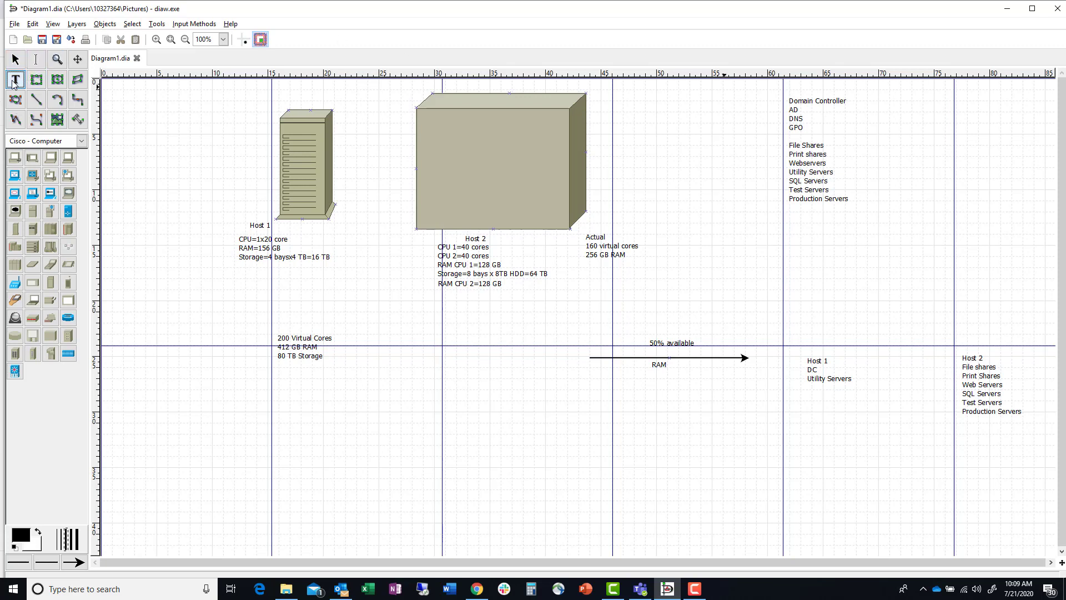
left_click(824, 114)
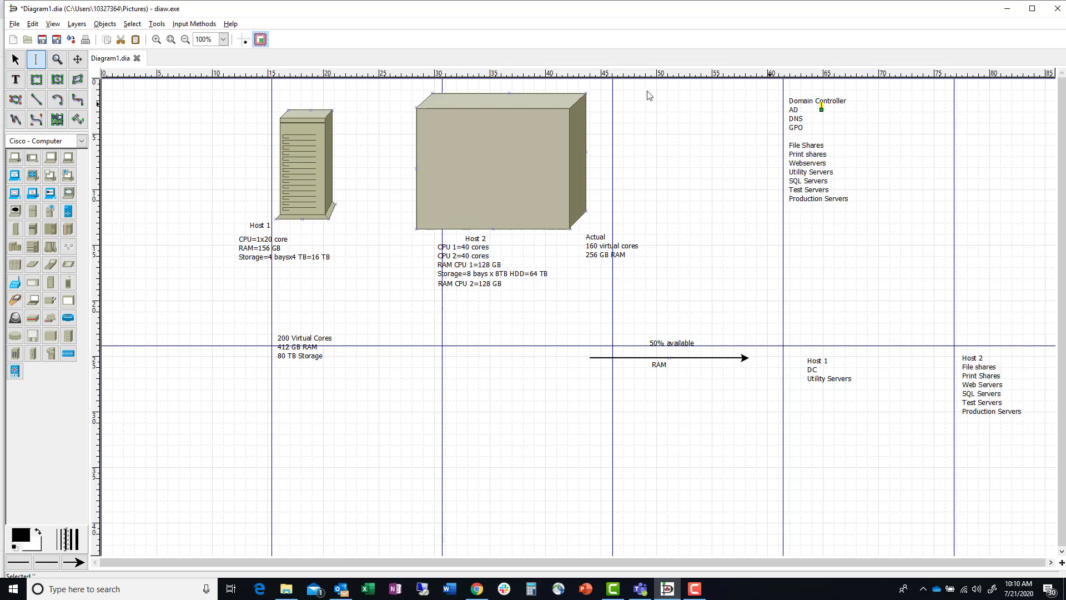
left_click(13, 82)
left_click(821, 117)
left_click(820, 117)
type("DHCP")
key("Escape")
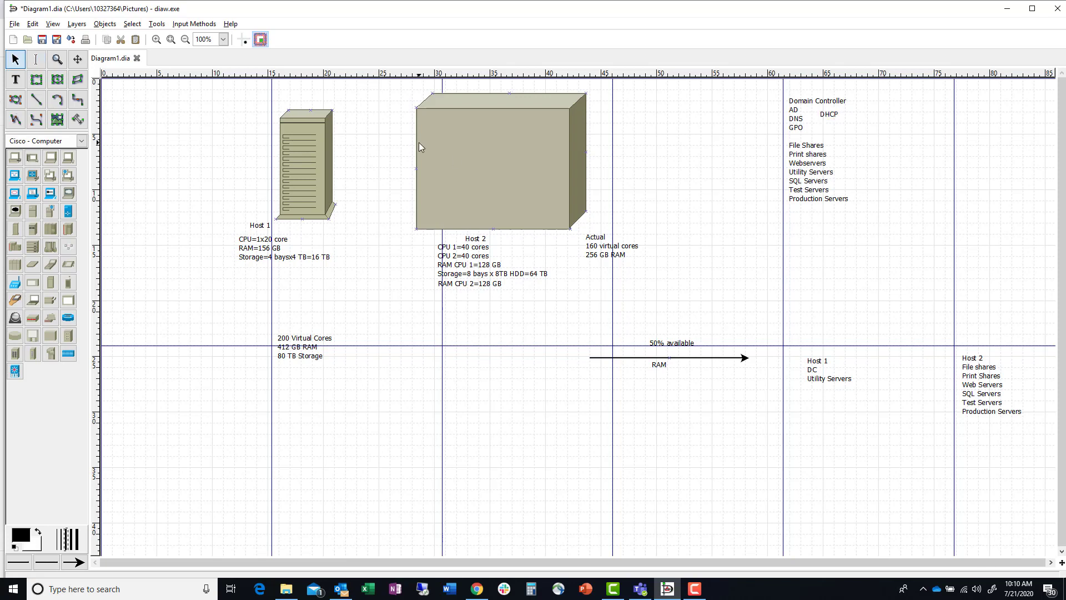
Add the text "DHCP" under the Host 1 roles note and move it slightly down to clear the "Utility Servers" line
left_click(16, 83)
left_click(808, 387)
type("DHCP")
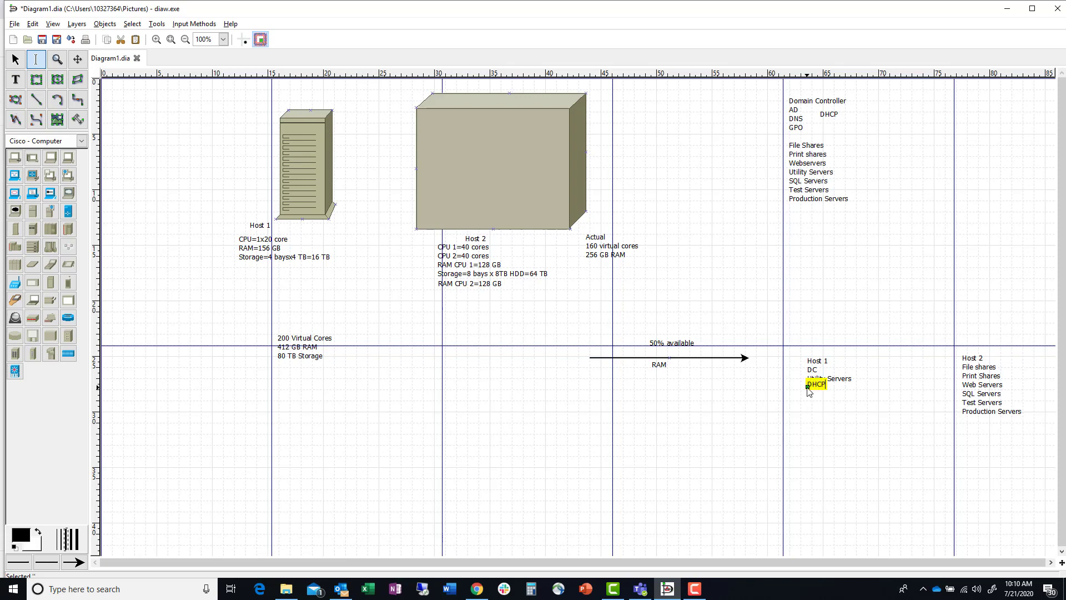
key("Escape")
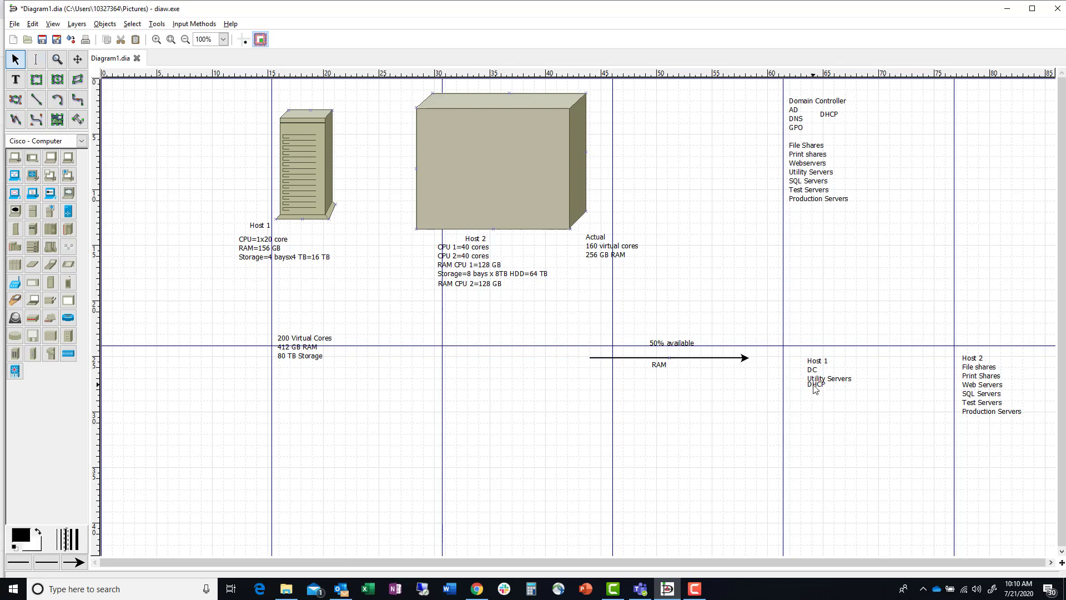
left_click_drag(816, 388, 814, 391)
left_click(838, 428)
Start a note to the right of the server roles list with the heading "Utility Servers" and the line "VEEAM"
left_click(15, 80)
left_click(916, 150)
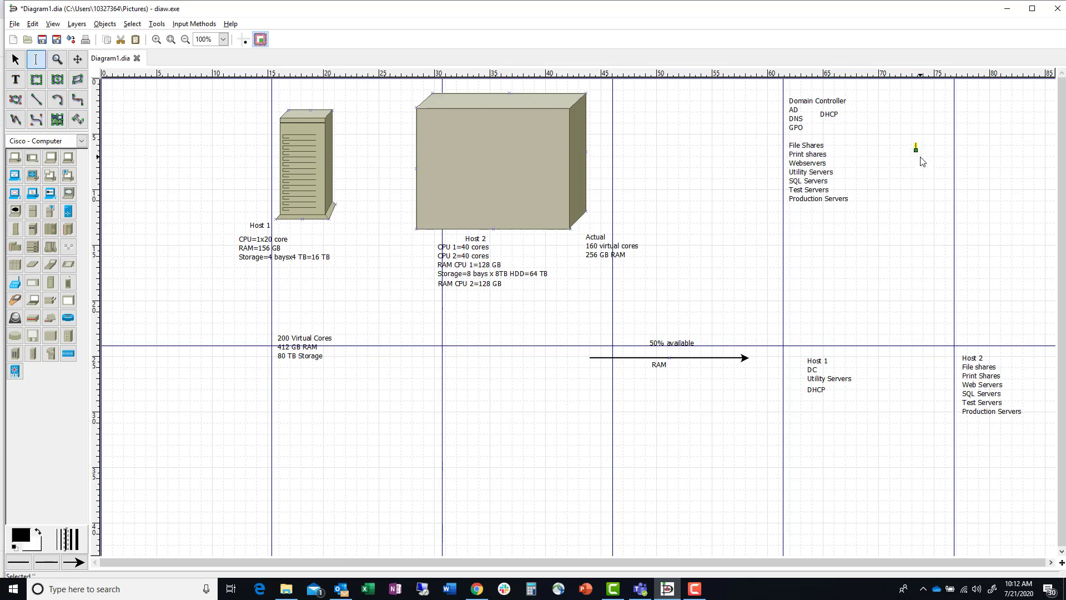
type("d")
type("tility ")
type("Servers")
key("Return")
type("VEEAM")
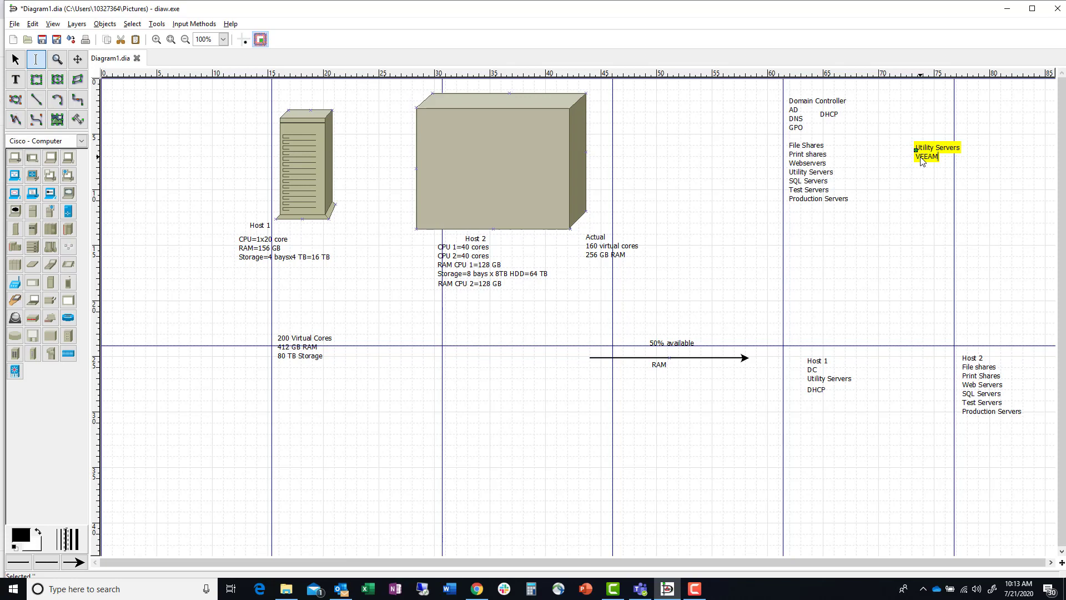
Add the lines "VMware vSphere" and "VMware Center" below VEEAM in the Utility Servers note
key("Return")
type("WS")
type("ware")
type("v")
type("Sp")
type("here")
key("Return")
type("VMware")
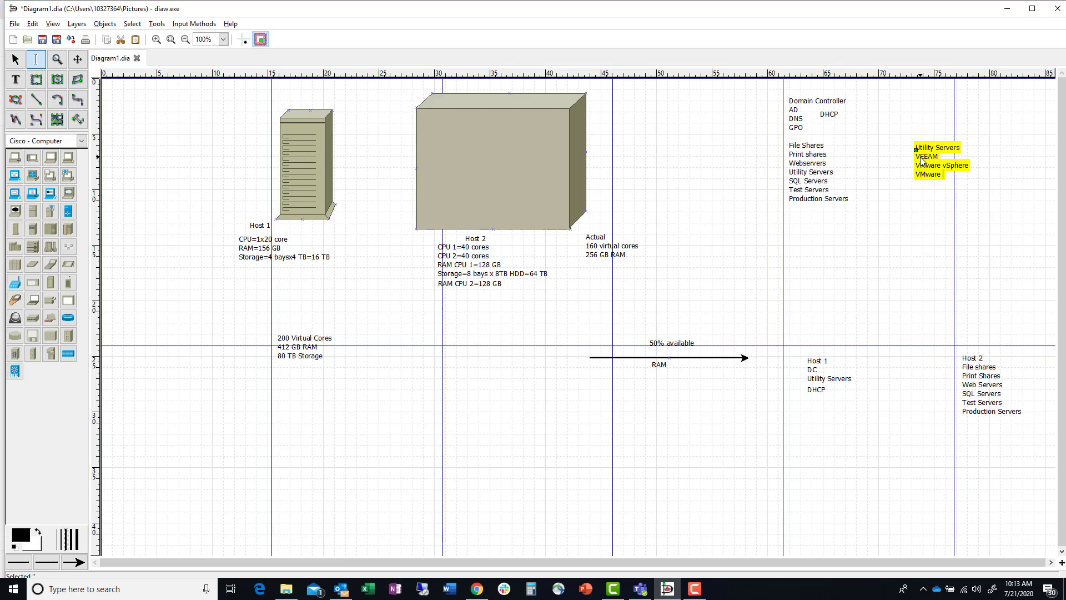
type(" Center")
Add the lines "Netwrix", "Nessus" and "PRTG-Live Monitoring" to the Utility Servers note
key("Return")
type("Netwrix")
key("Return")
type("Nessus")
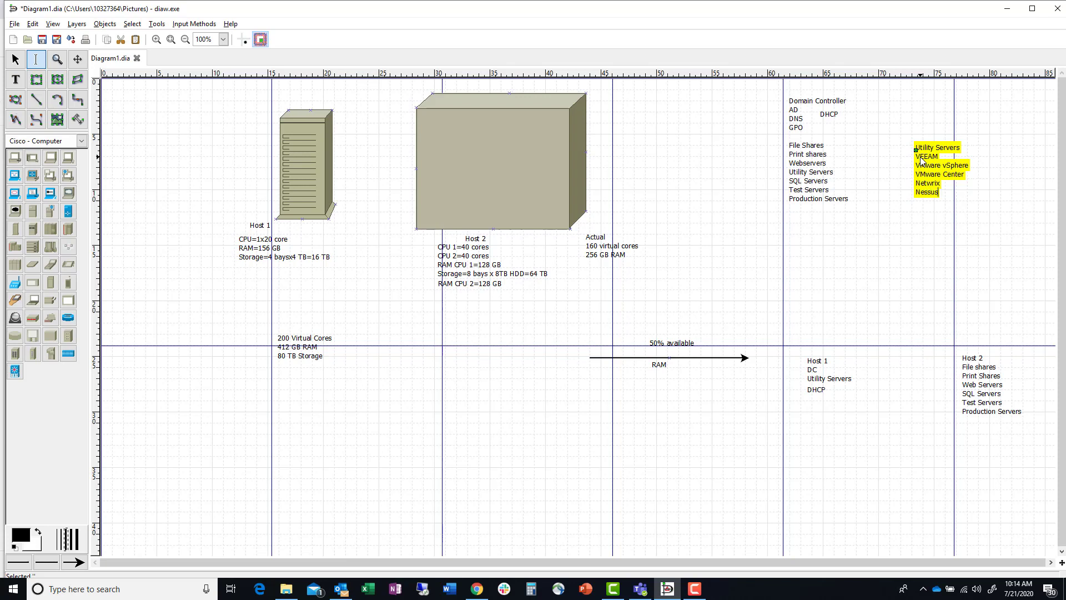
key("Return")
type("PRTG-Live Monitoring")
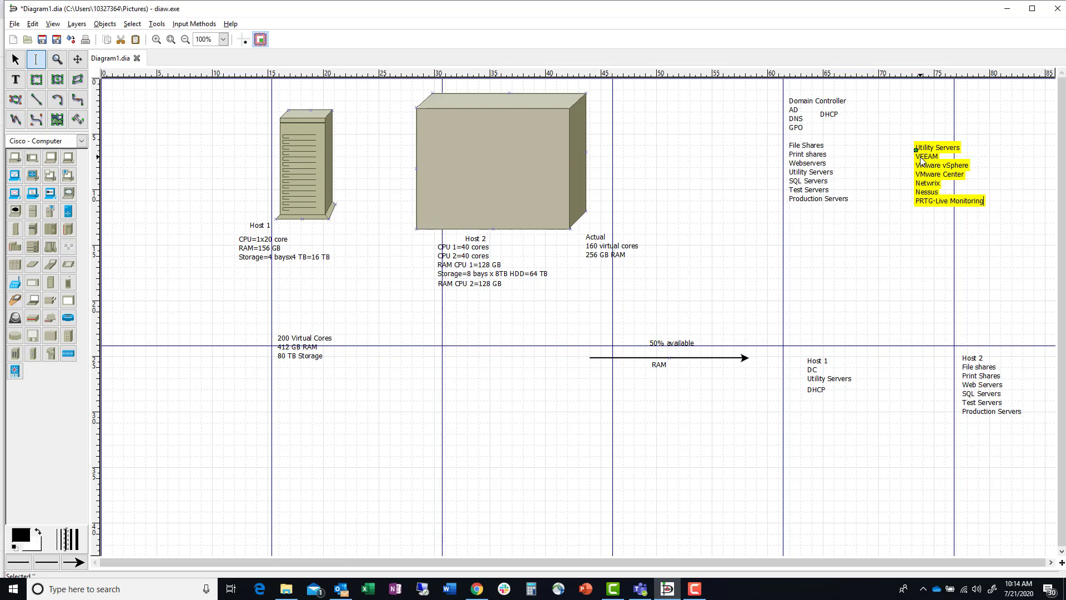
Finish the Utility Servers note with the line "Back Repository"
key("Return")
type("Back Repor")
type("story")
key("BackSpace")
key("BackSpace")
key("BackSpace")
key("BackSpace")
key("BackSpace")
key("BackSpace")
type("sitory")
left_click(934, 238)
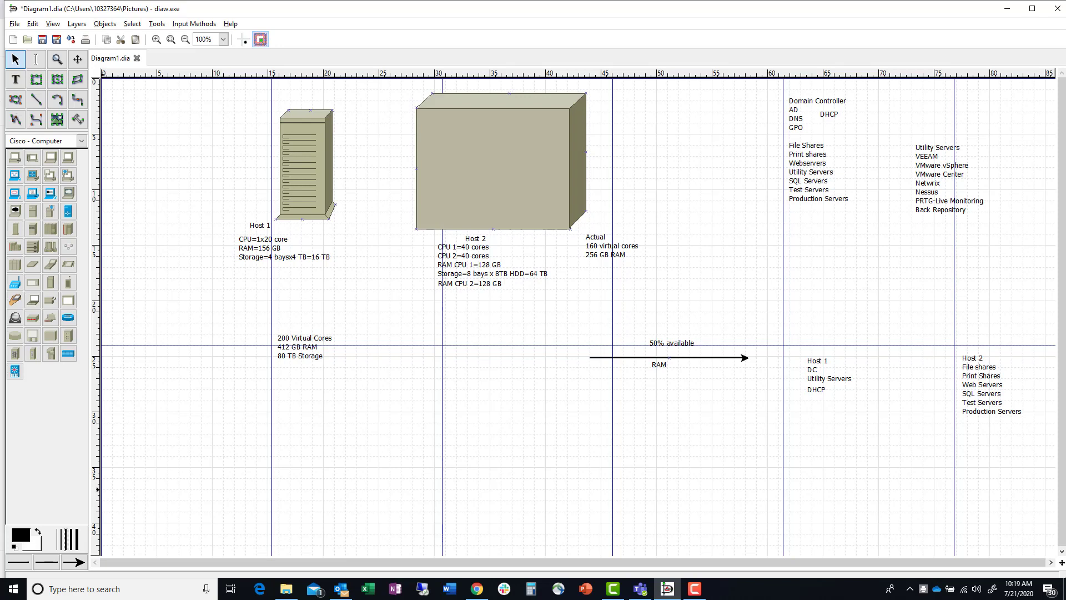
Start a note below the Host 1 role list with the heading "Server Templates" and the line "SQL"
left_click(16, 79)
left_click(798, 434)
type("Server")
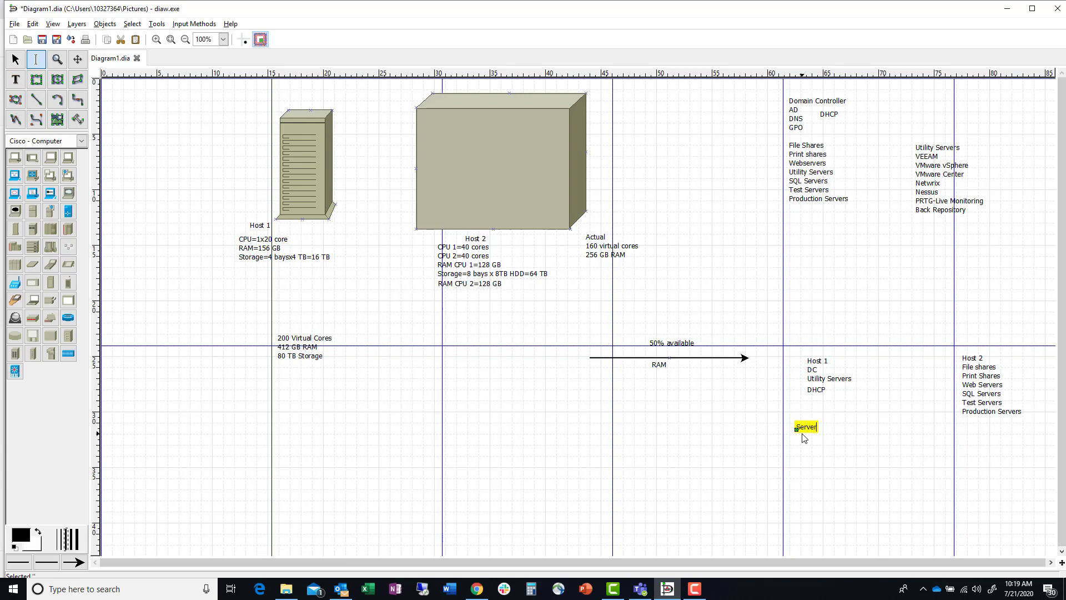
type(" Templates")
type("SQL")
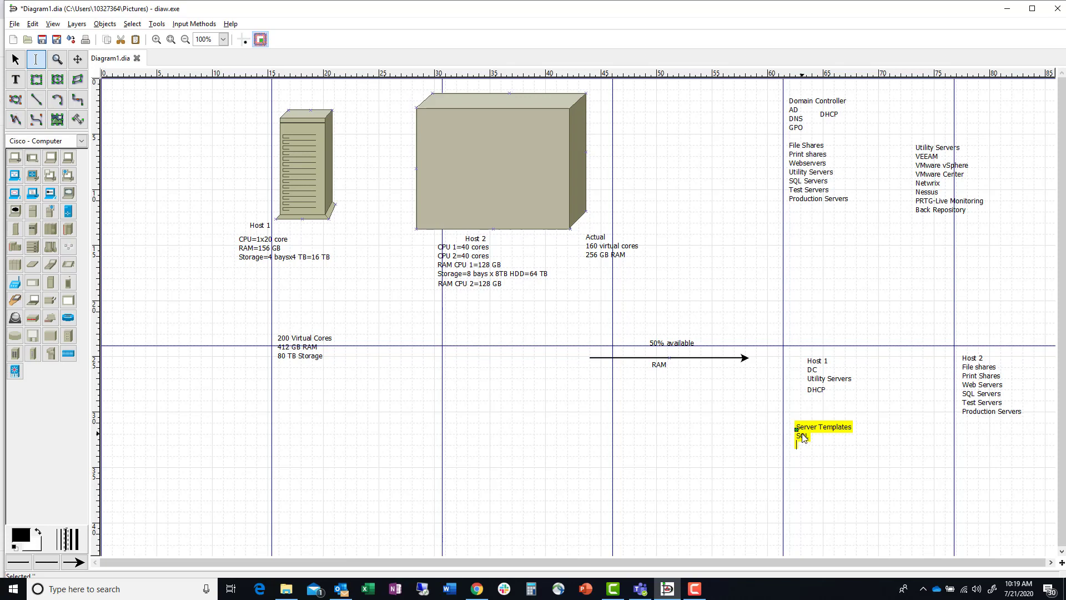
Add the lines "Web Servers" and "Standard" to the Server Templates note
type("Web /serber")
key("BackSpace")
key("BackSpace")
key("BackSpace")
key("BackSpace")
key("BackSpace")
key("BackSpace")
key("BackSpace")
type("Servers")
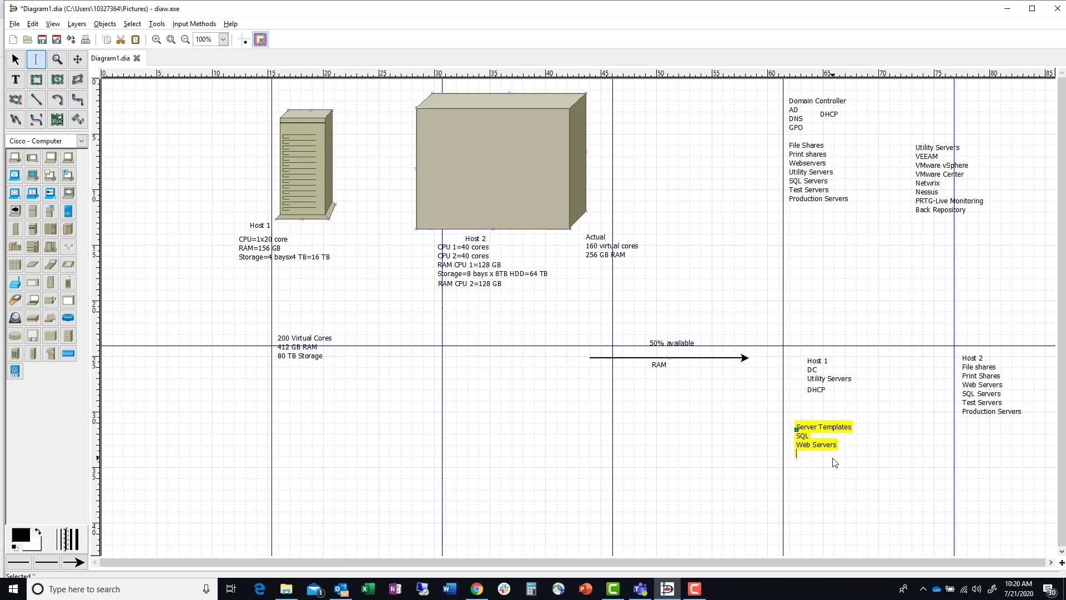
type("Standard")
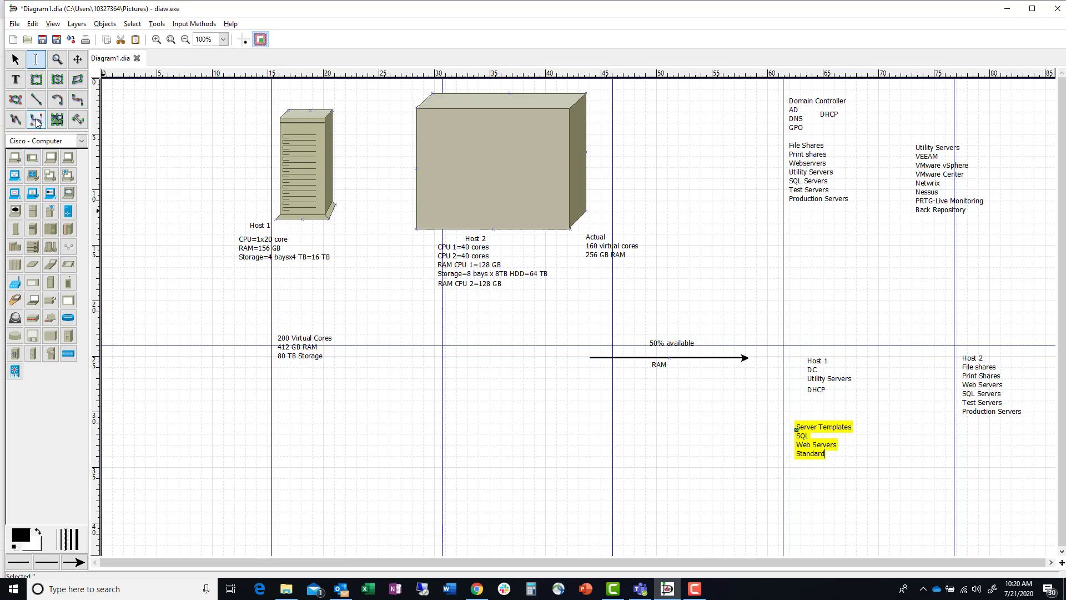
Add a note to the right of Server Templates with the lines "Server 2016", "Server 2019" and "Linux Dispos"
left_click(16, 79)
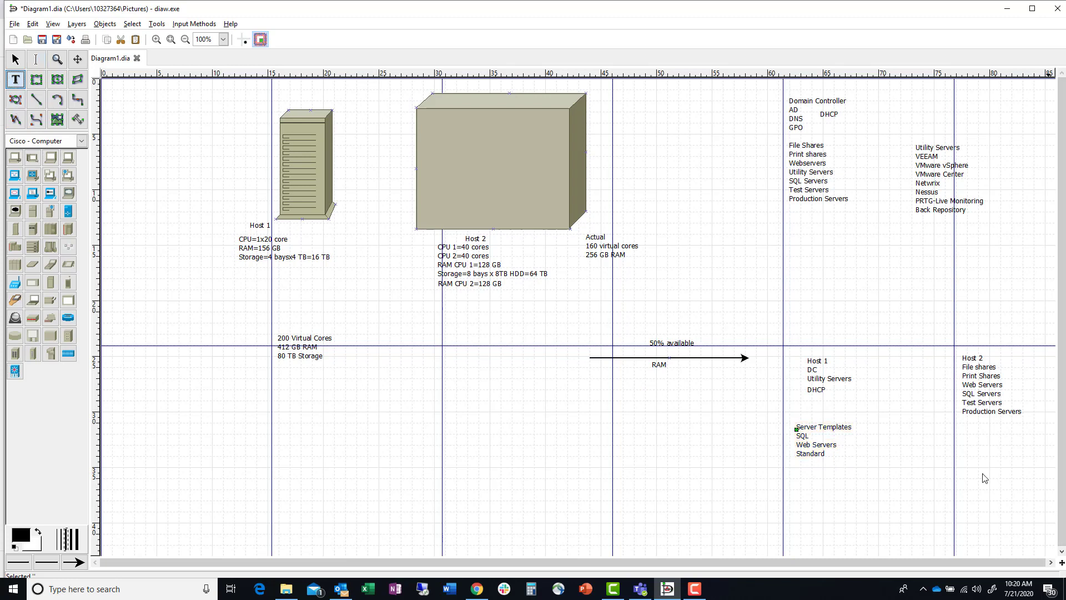
left_click(881, 429)
type("Server 2016")
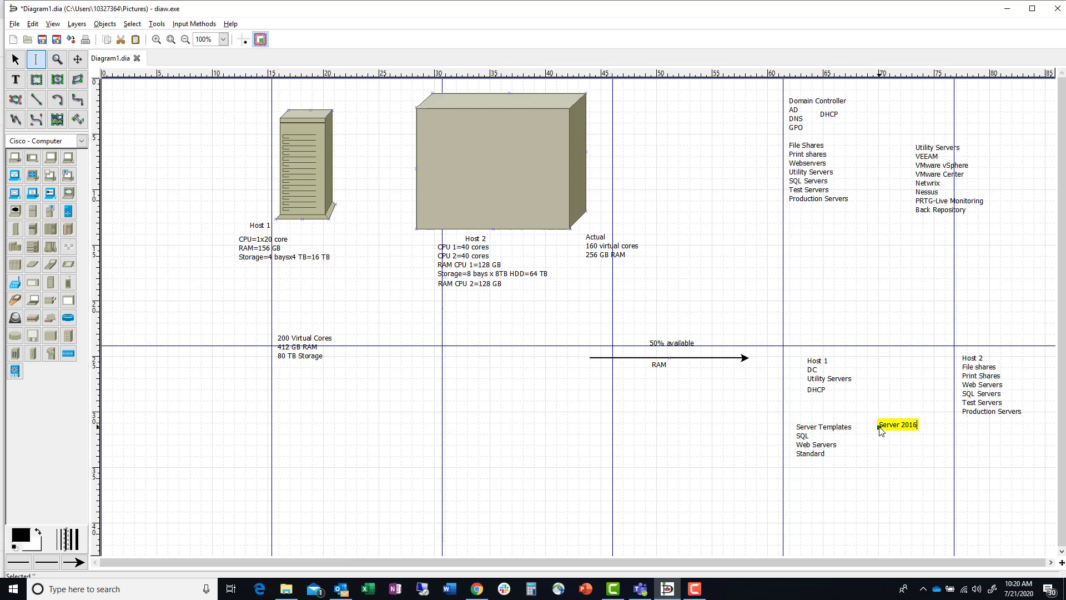
key("Return")
type("Server 2019")
key("Return")
type("Linux Dispos")
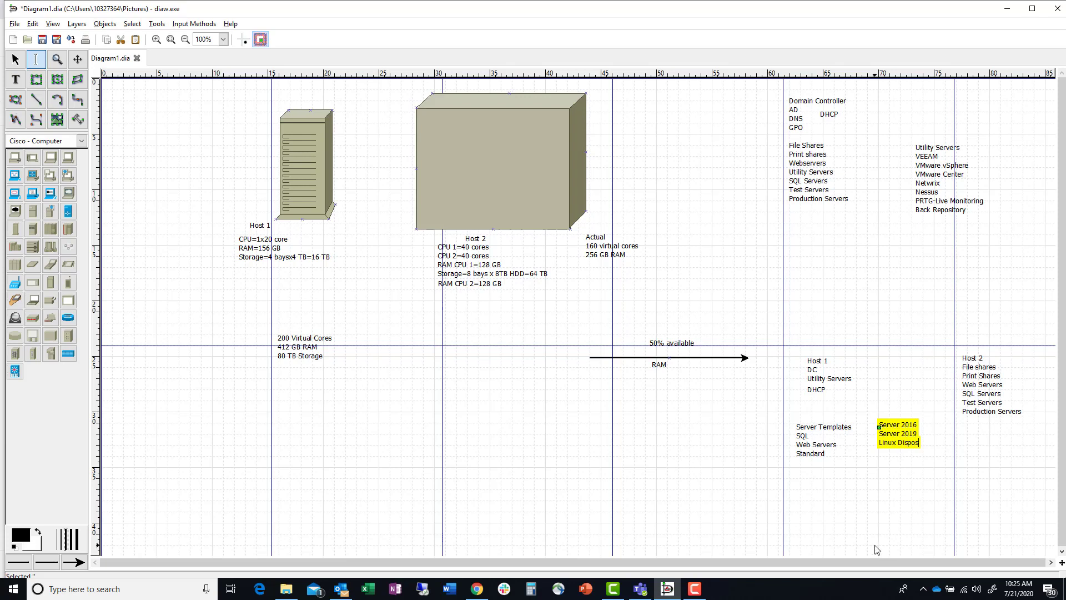
left_click(881, 498)
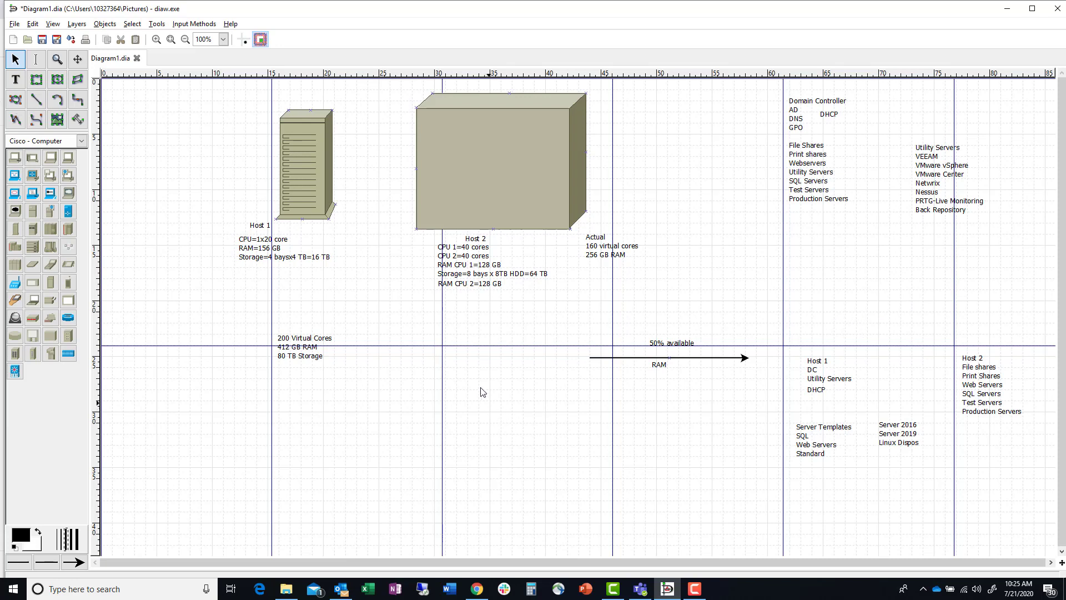
Create an "Image Guidelines" note in the empty area below Host 2's specifications, with a C: drive size line, "4 GB RAM" and "2 V. Cores"
left_click(15, 79)
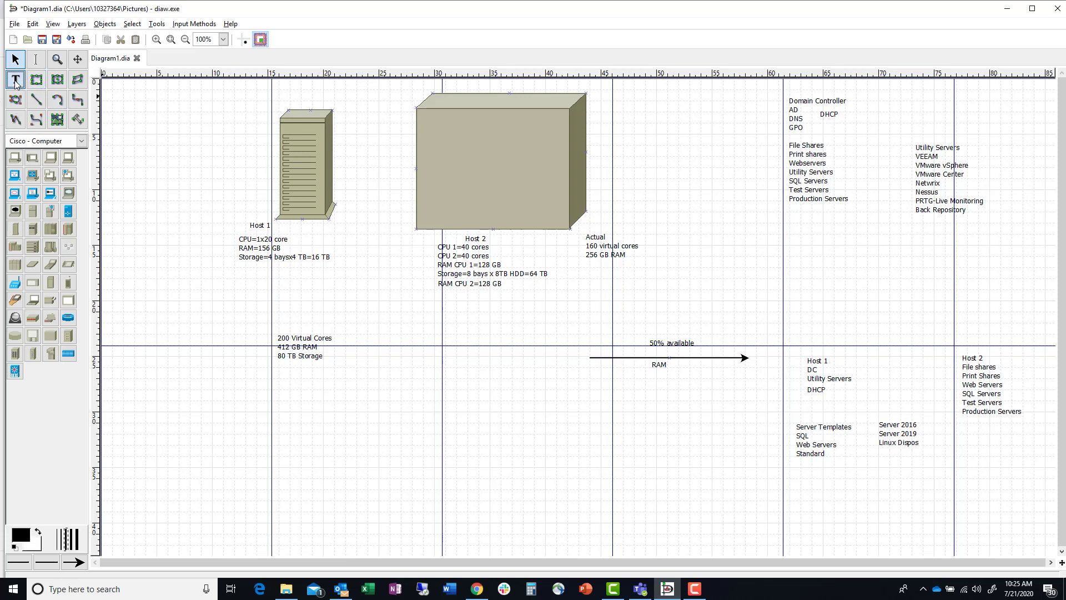
left_click(507, 408)
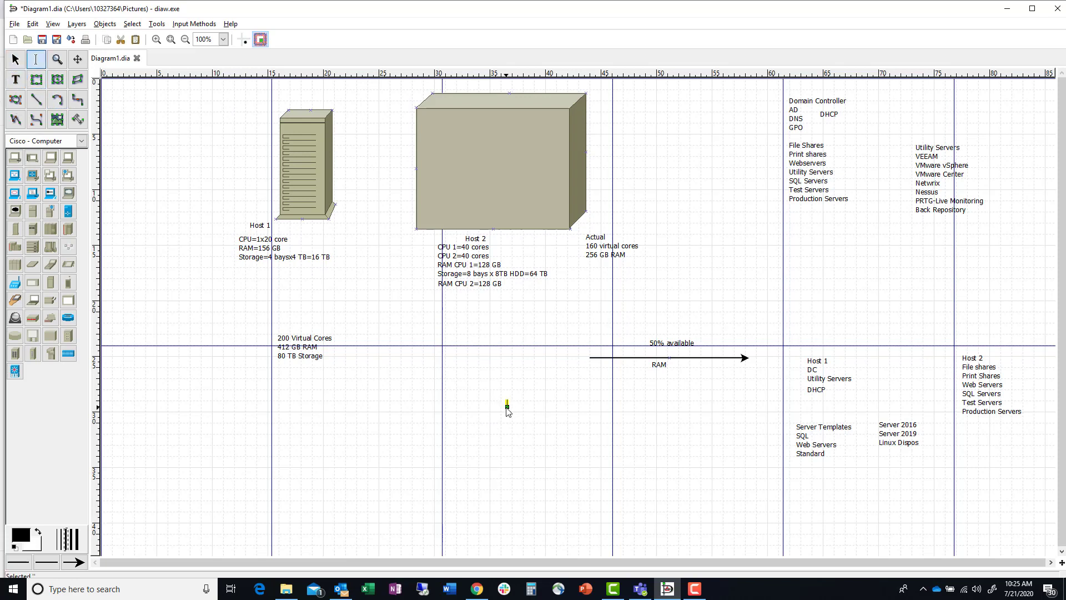
type("Image Guidelines")
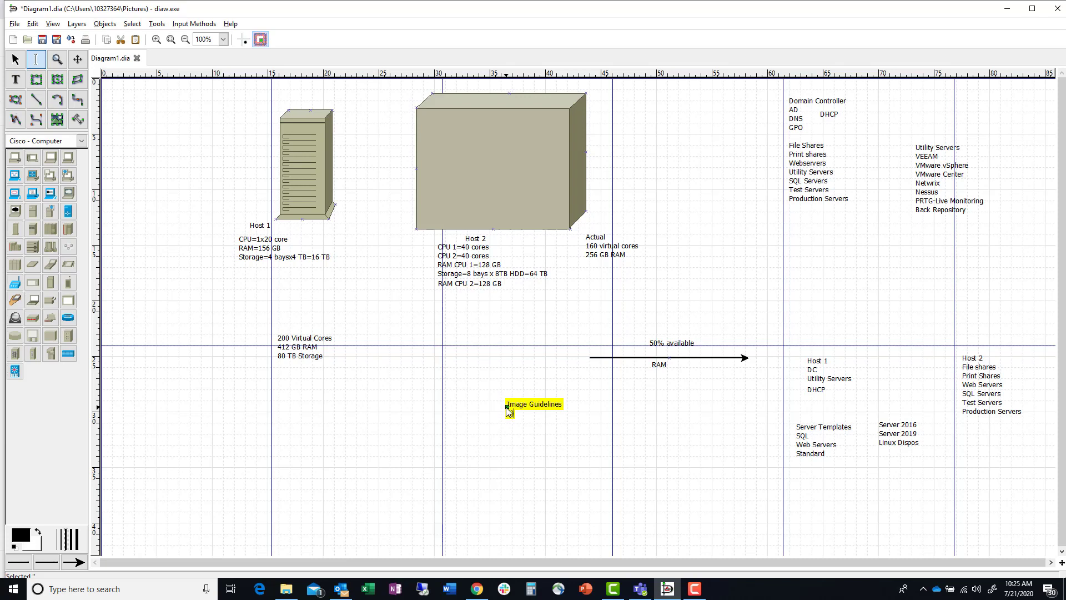
key("Return")
type("GB C:")
key("Return")
type("4 GB RAM")
key("Return")
type("2")
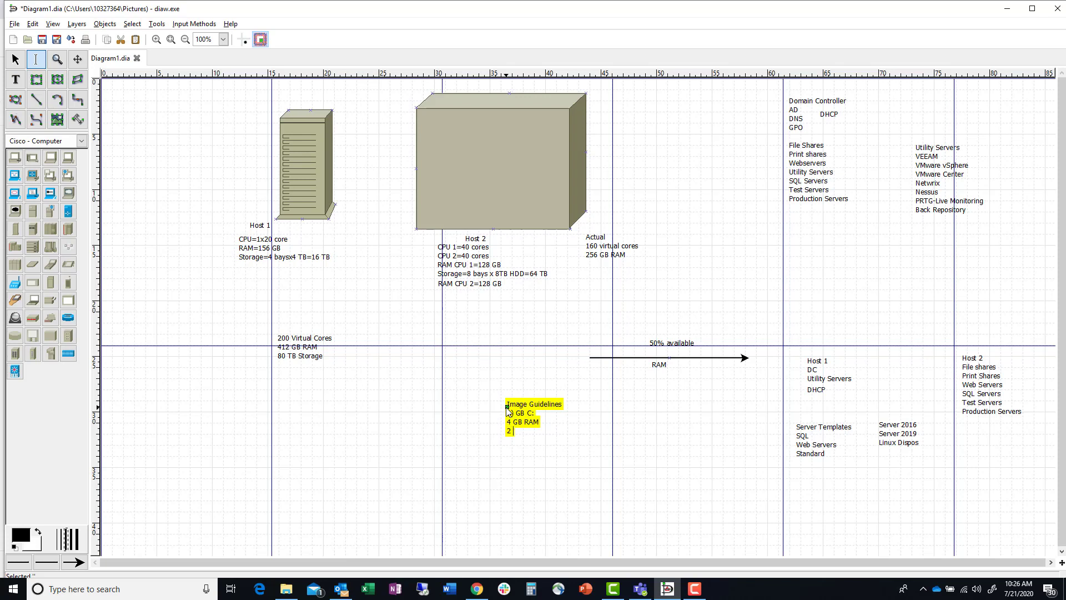
type(" V. Cores")
Set the C: drive size in the Image Guidelines note to 40 GB
left_click(511, 414)
key("BackSpace")
key("Delete")
type("40")
left_click(533, 509)
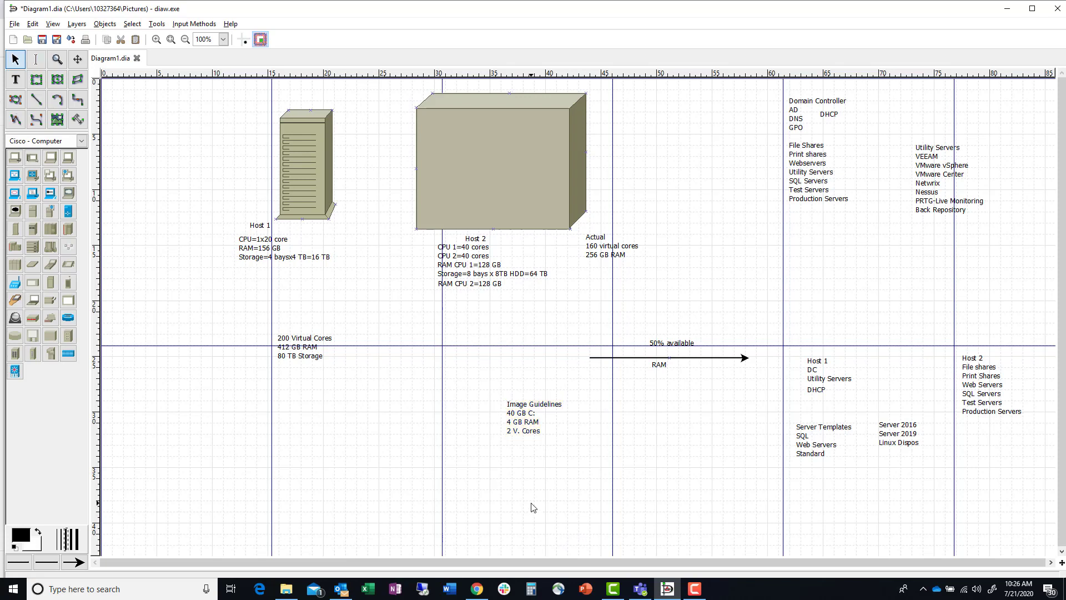